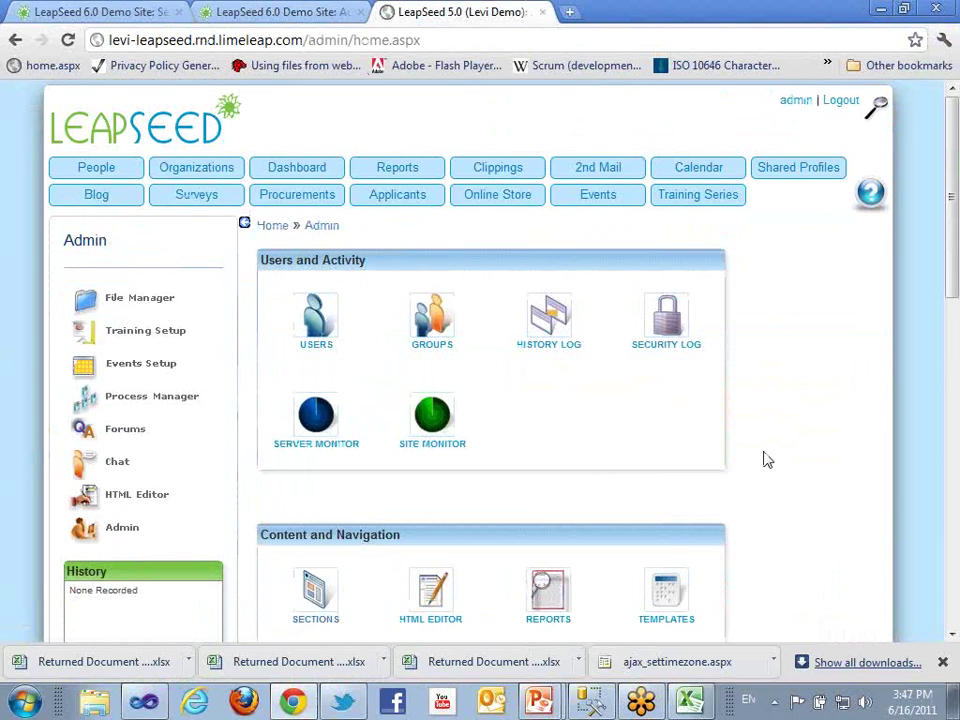
List all configured reports from the admin area and open the "Clippings - Last Three Days" report for editing
scroll(765, 456, "down", 3)
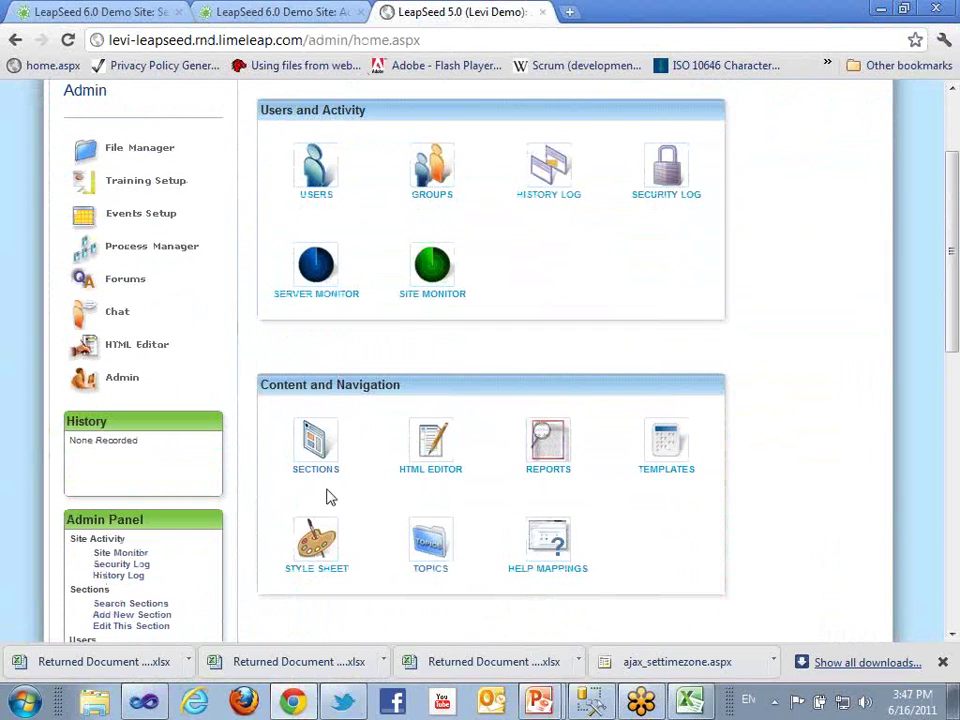
scroll(388, 394, "down", 3)
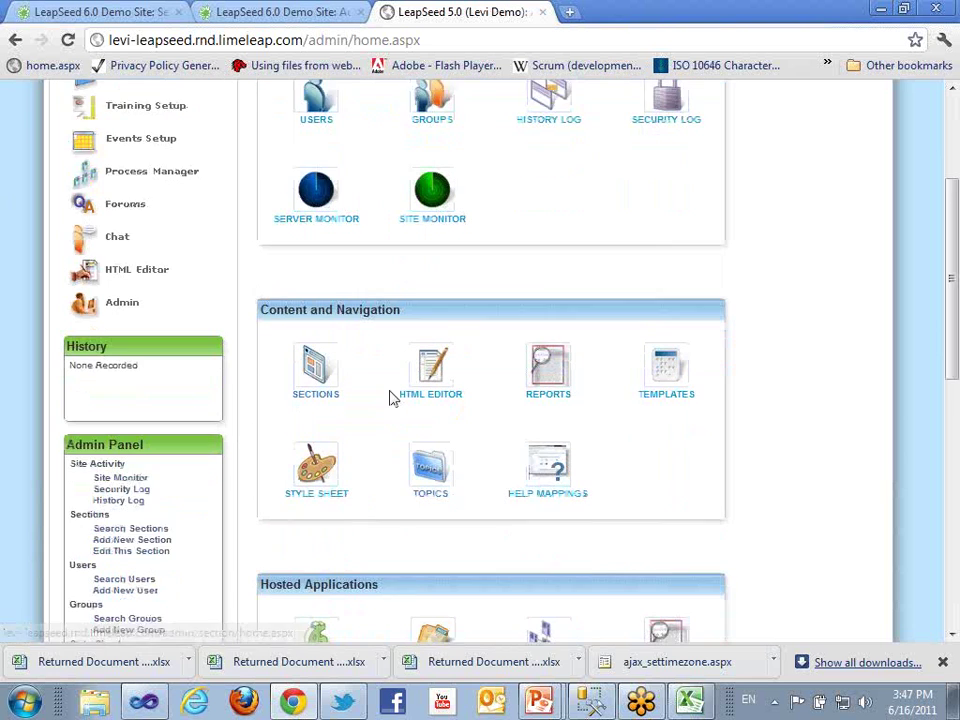
left_click(530, 318)
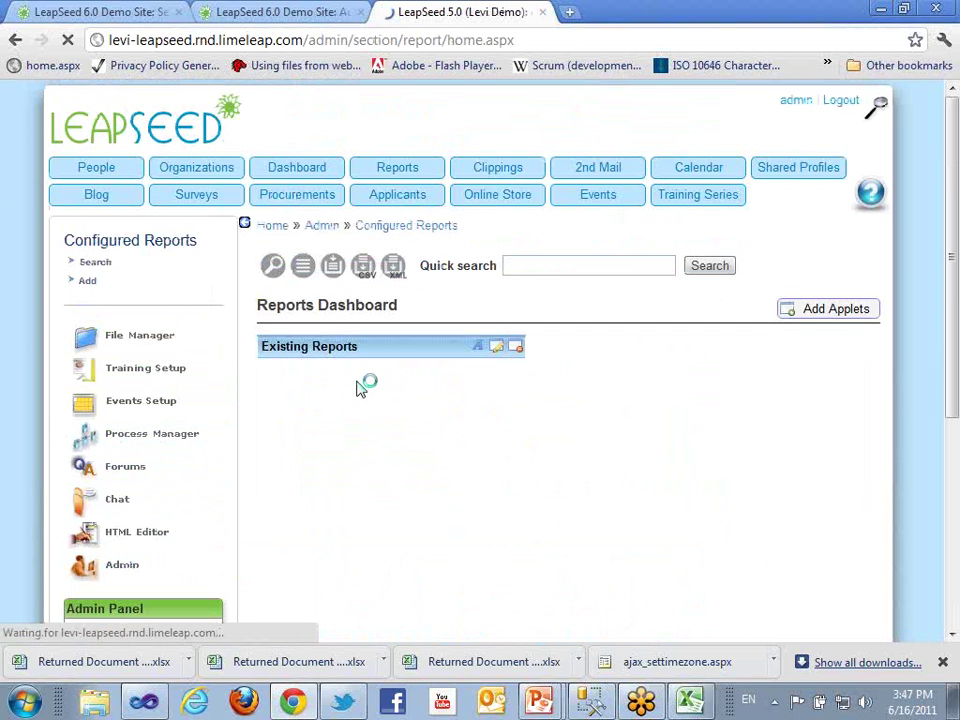
left_click(302, 268)
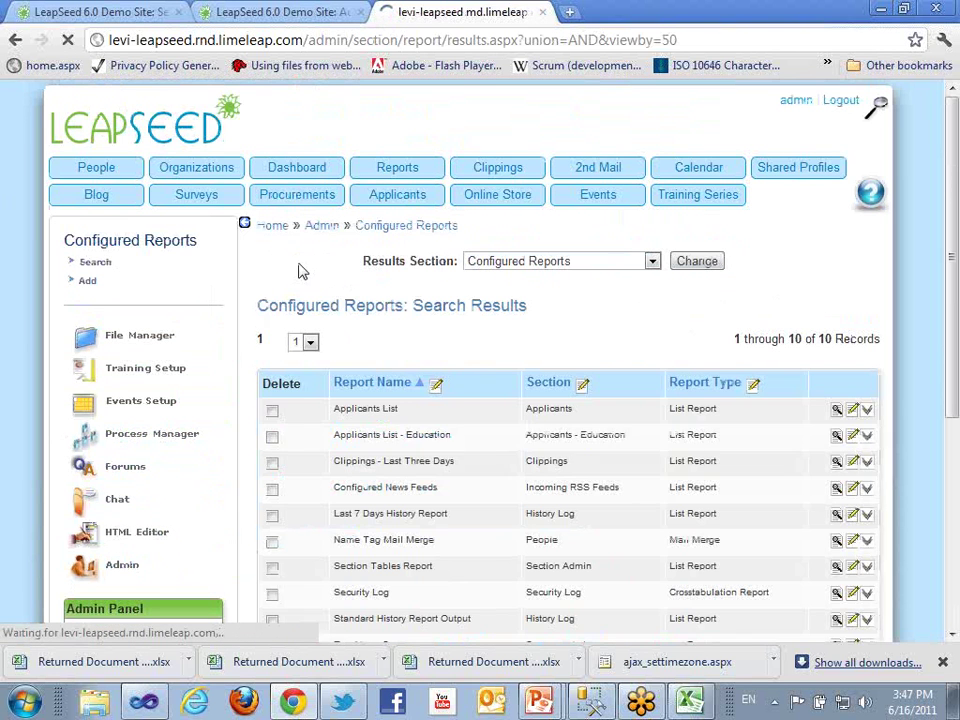
left_click(851, 463)
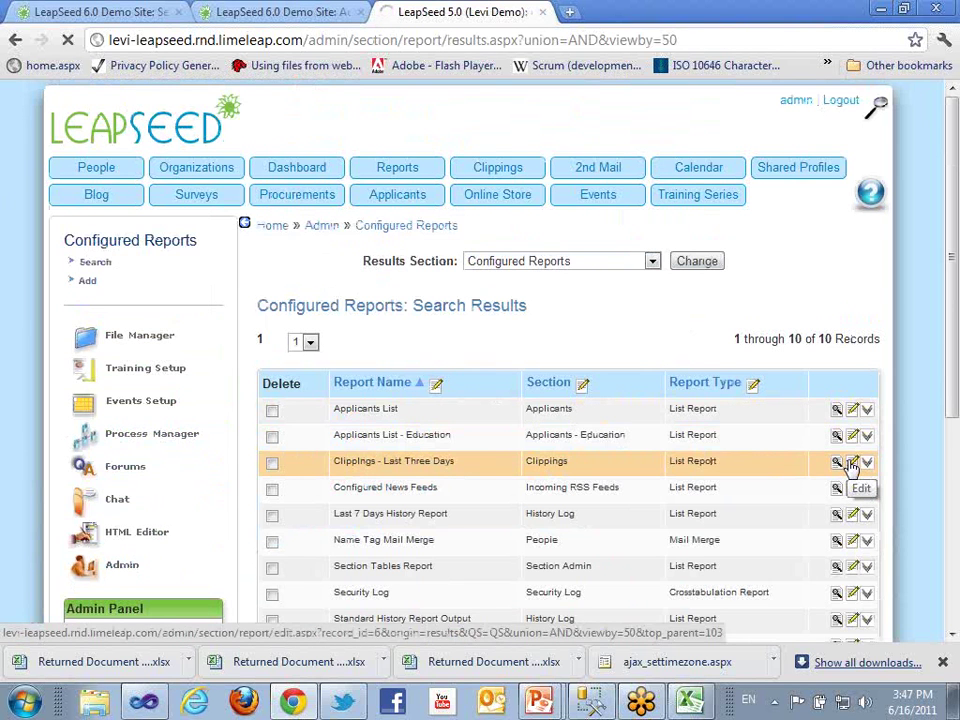
scroll(884, 349, "down", 2)
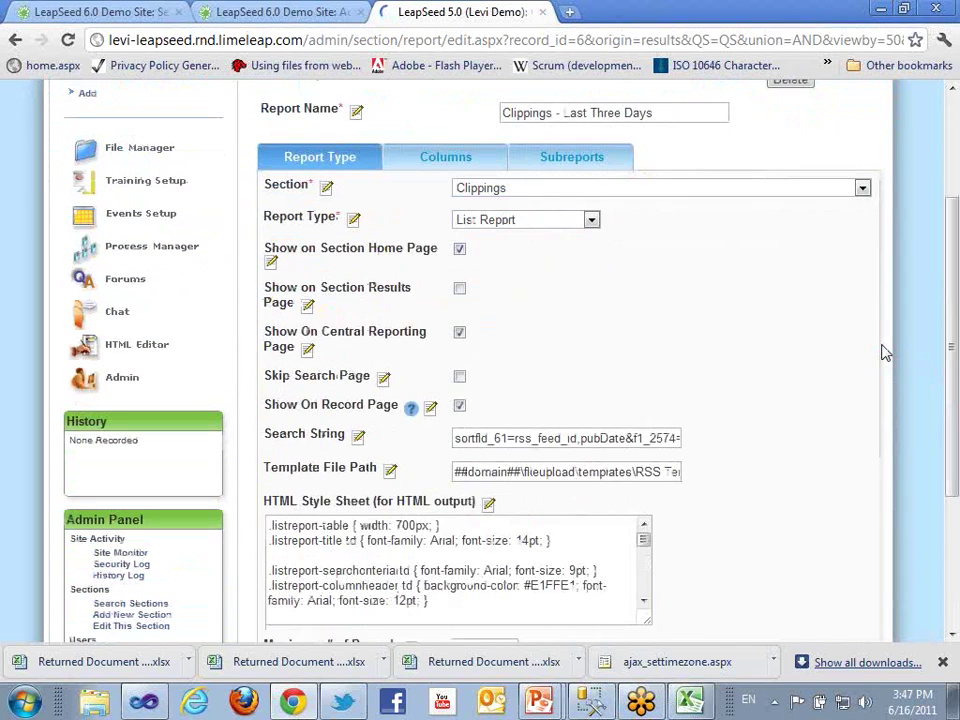
Examine the report's Search String and compare it with the query parameters in the page address
left_click_drag(489, 400, 715, 396)
left_click(717, 403)
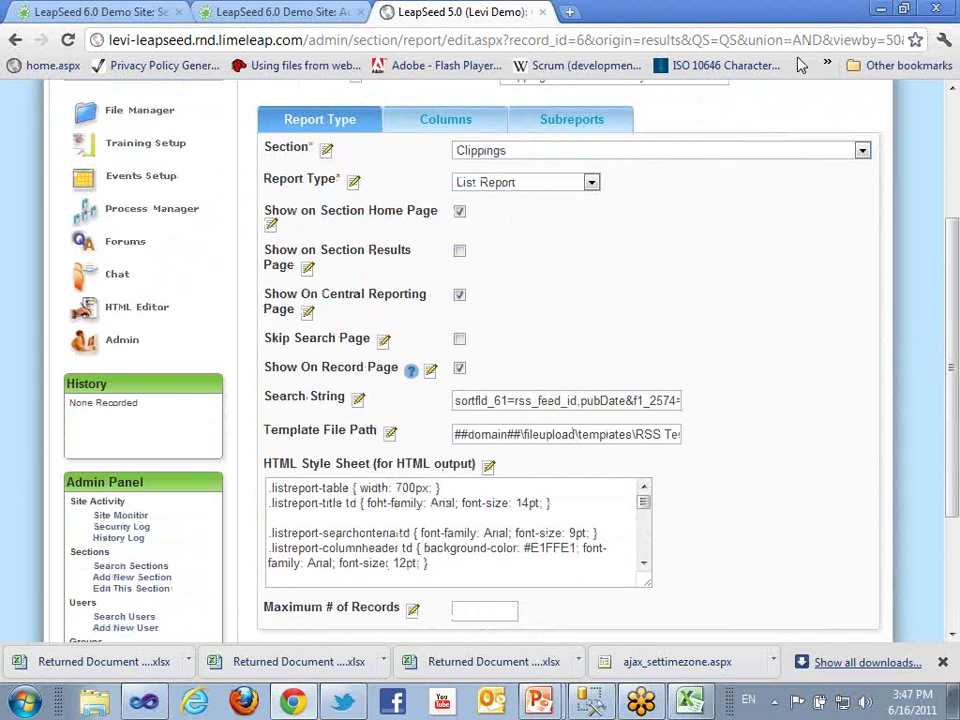
left_click_drag(791, 40, 716, 43)
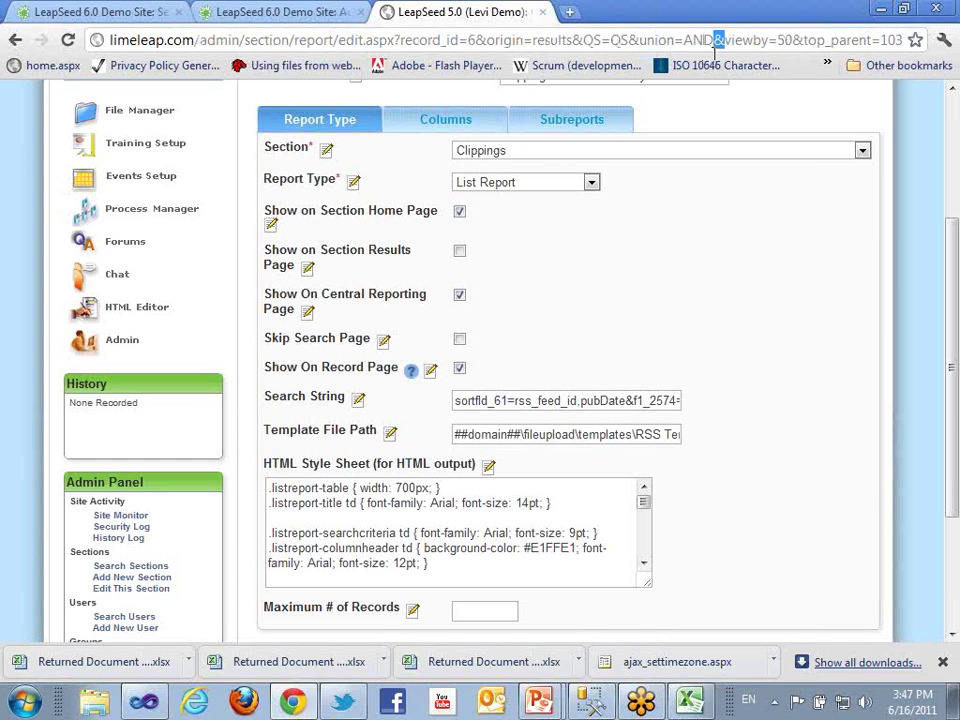
left_click(752, 300)
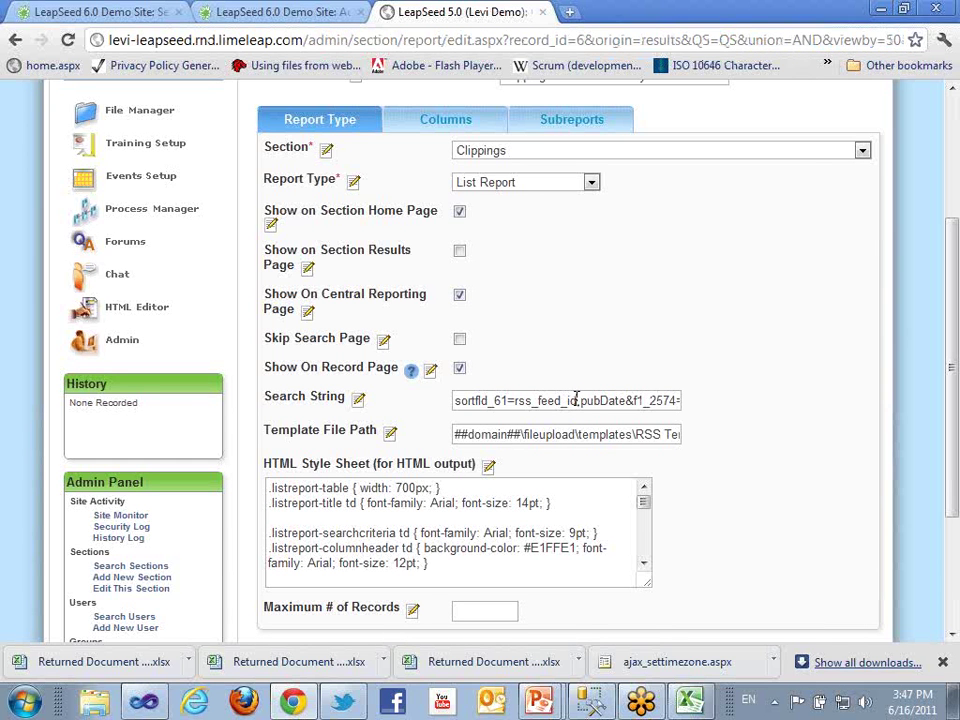
left_click_drag(581, 400, 722, 400)
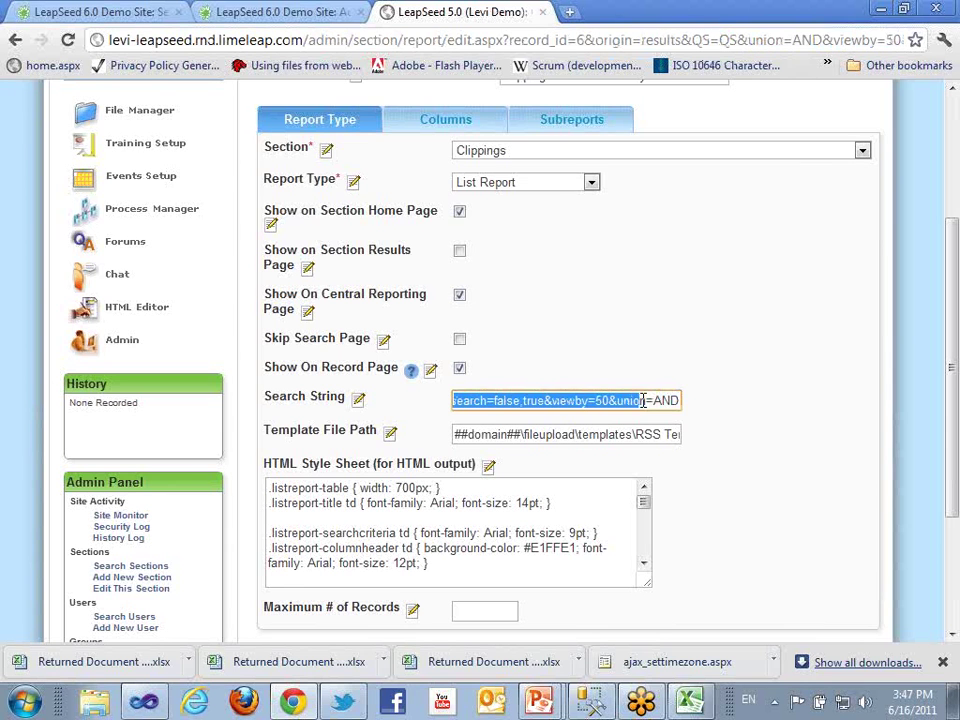
left_click(676, 336)
scroll(371, 332, "up", 3)
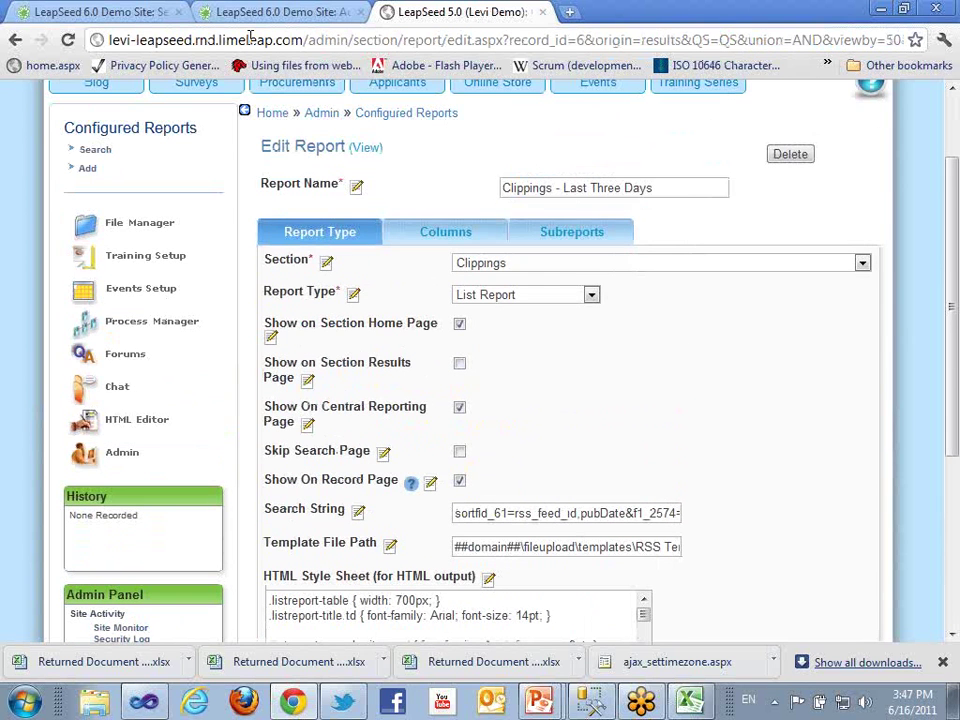
Switch to the LeapSeed 6.0 demo site and open the configured reports dashboard from its admin area
left_click(240, 13)
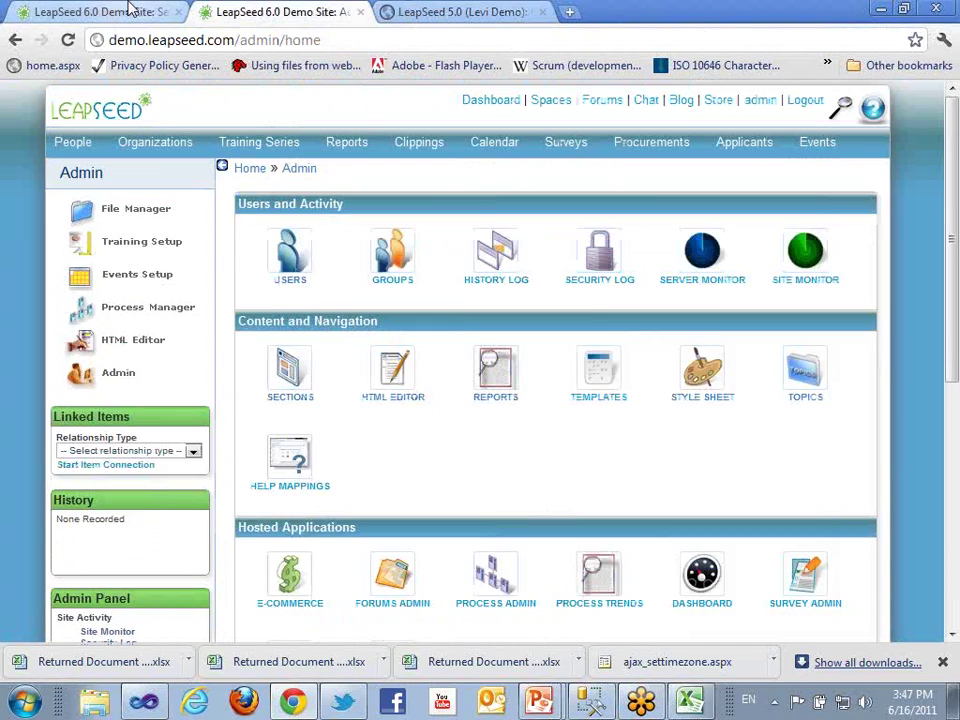
left_click(128, 11)
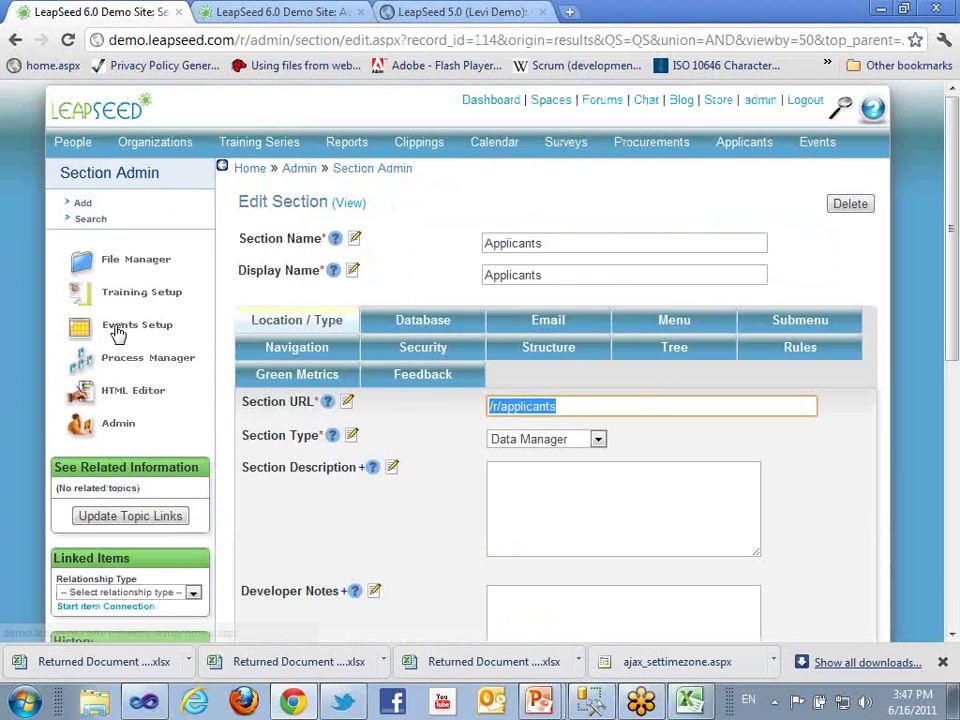
left_click(105, 428)
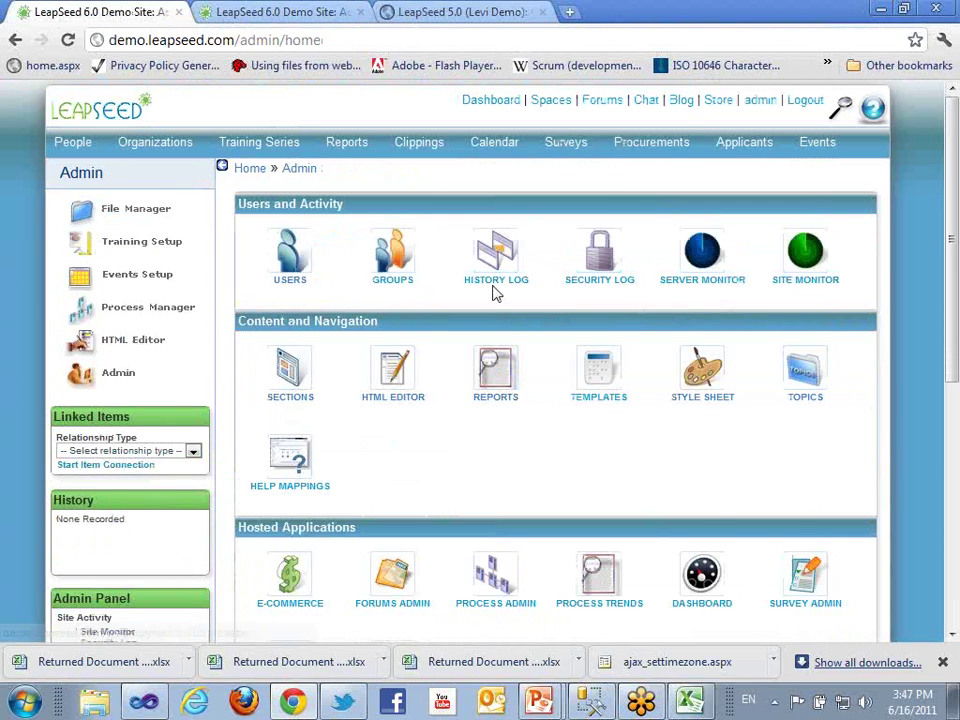
scroll(645, 422, "down", 2)
scroll(645, 422, "down", 3)
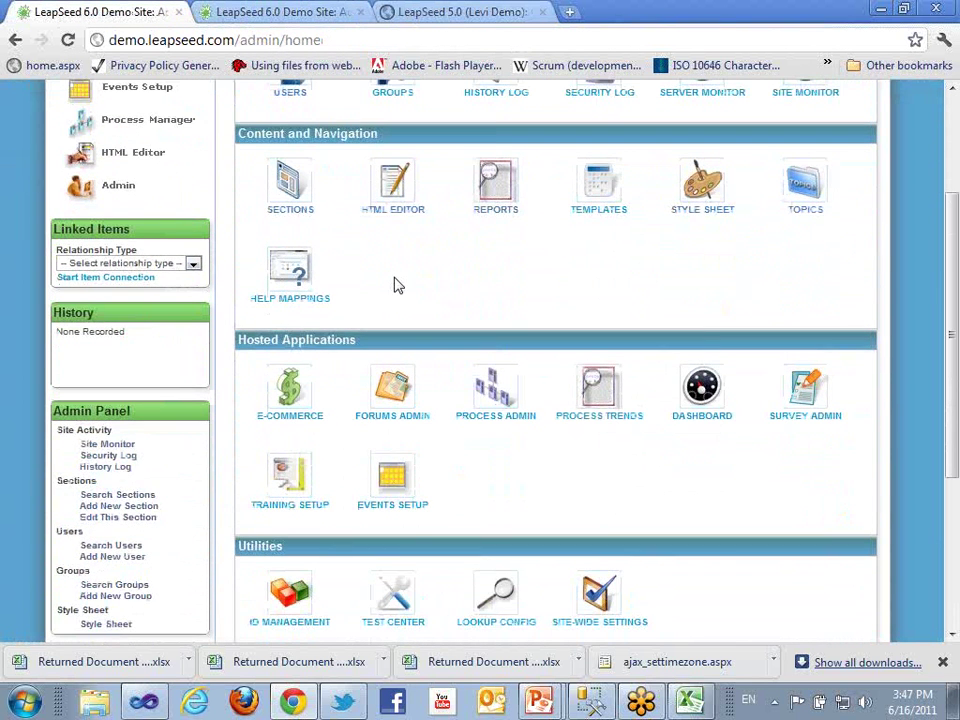
left_click(494, 182)
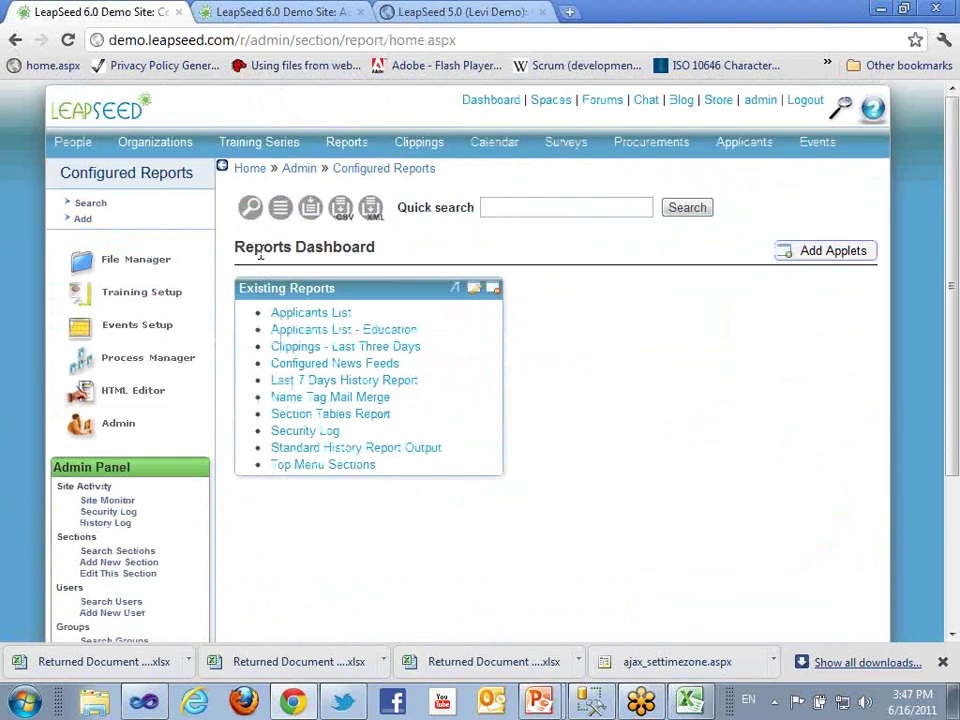
Open the "Configured News Feeds" report for editing and look over its report type settings
left_click(296, 366)
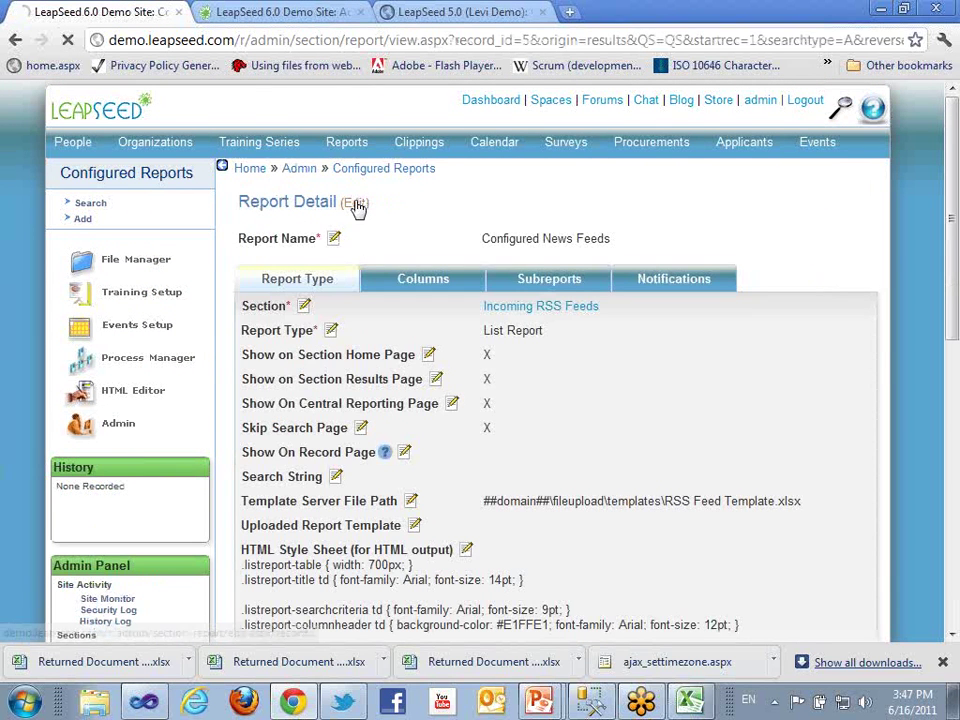
left_click(356, 203)
scroll(664, 289, "down", 4)
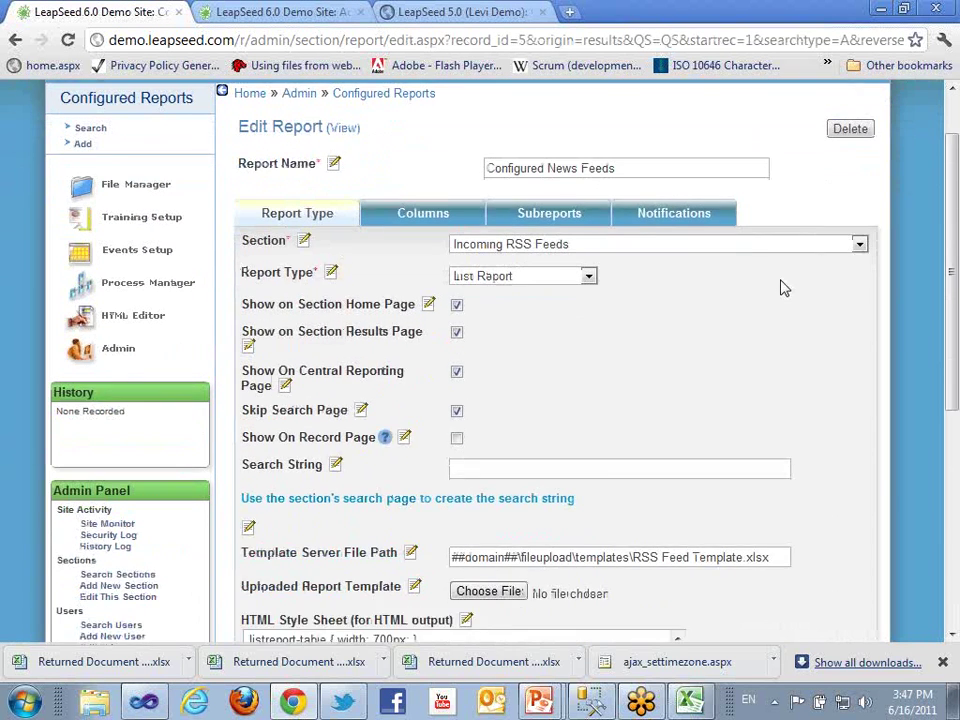
scroll(620, 251, "up", 2)
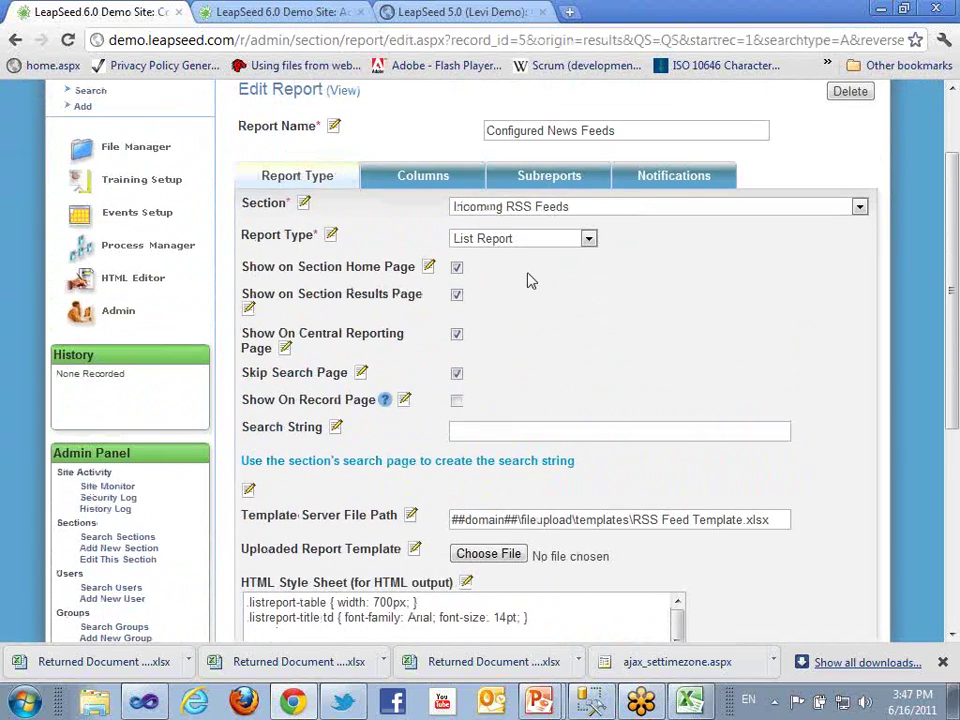
Review the report's column and sort field options, including the available sort fields, and return to the report type settings
left_click(422, 178)
scroll(615, 563, "down", 4)
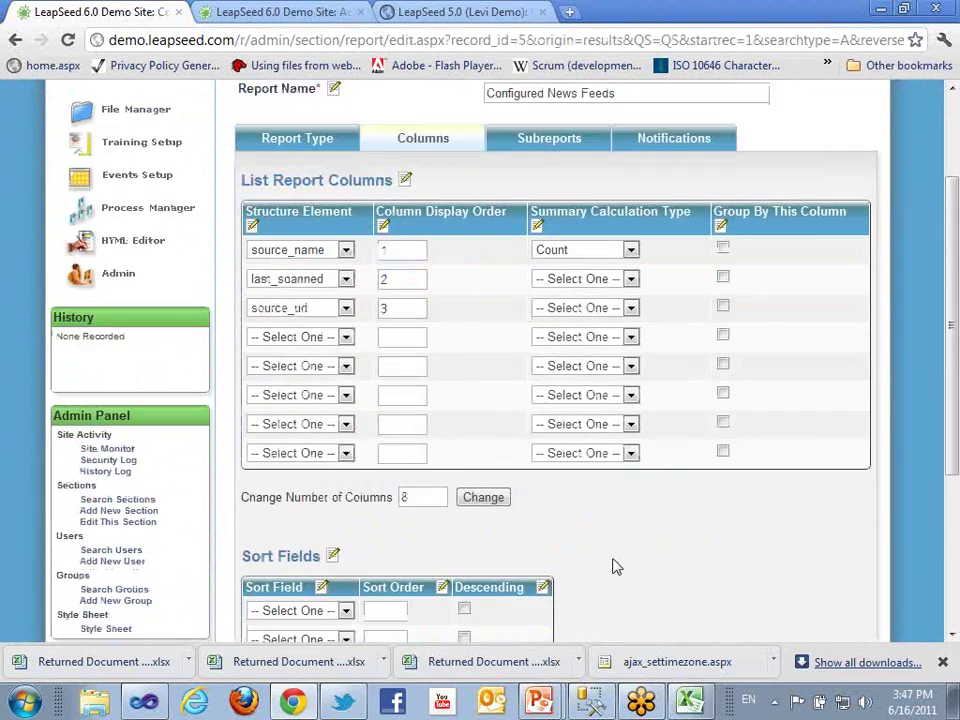
left_click(306, 462)
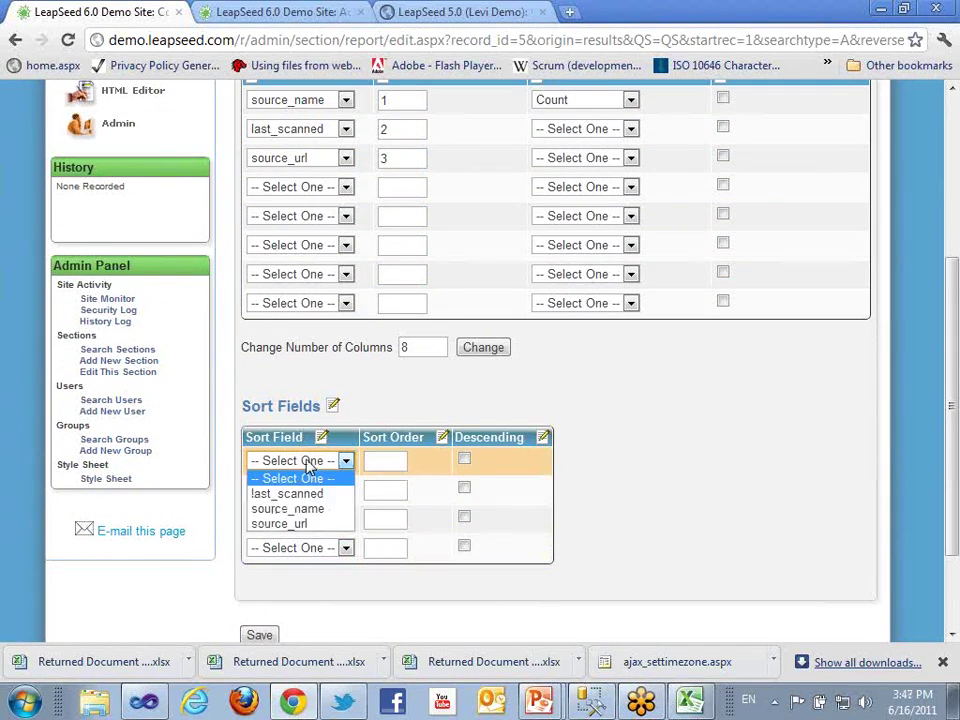
left_click(306, 462)
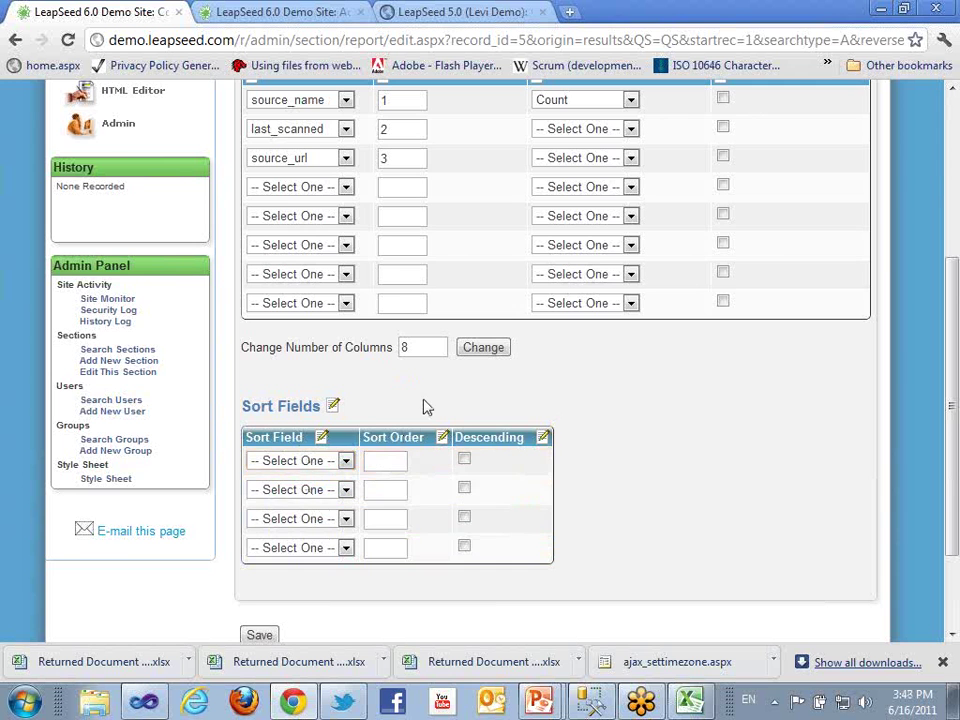
scroll(423, 406, "up", 5)
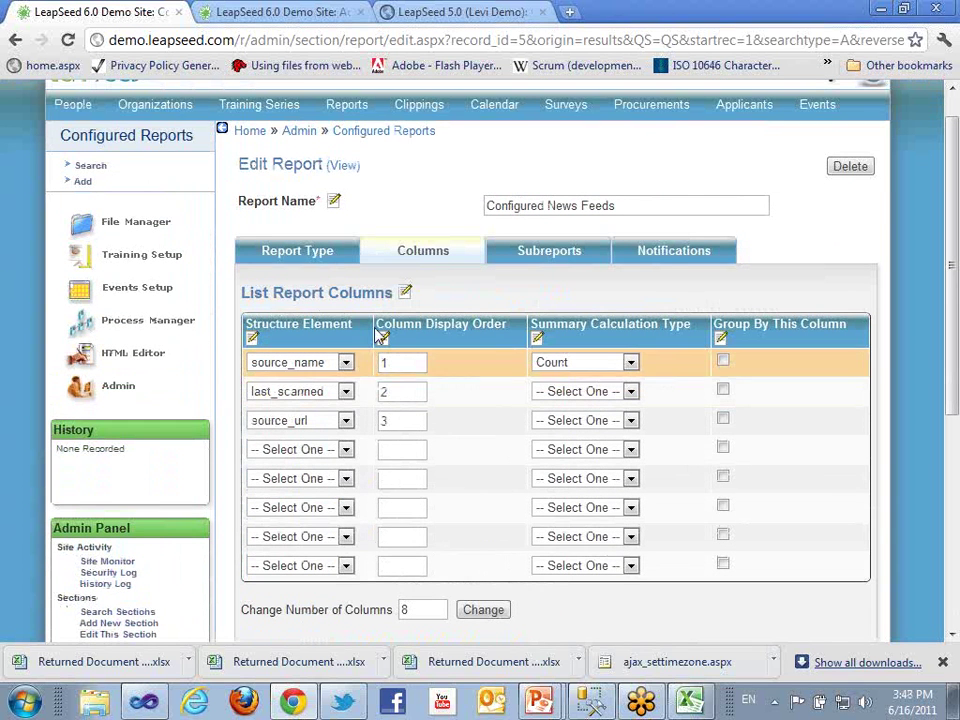
left_click(327, 260)
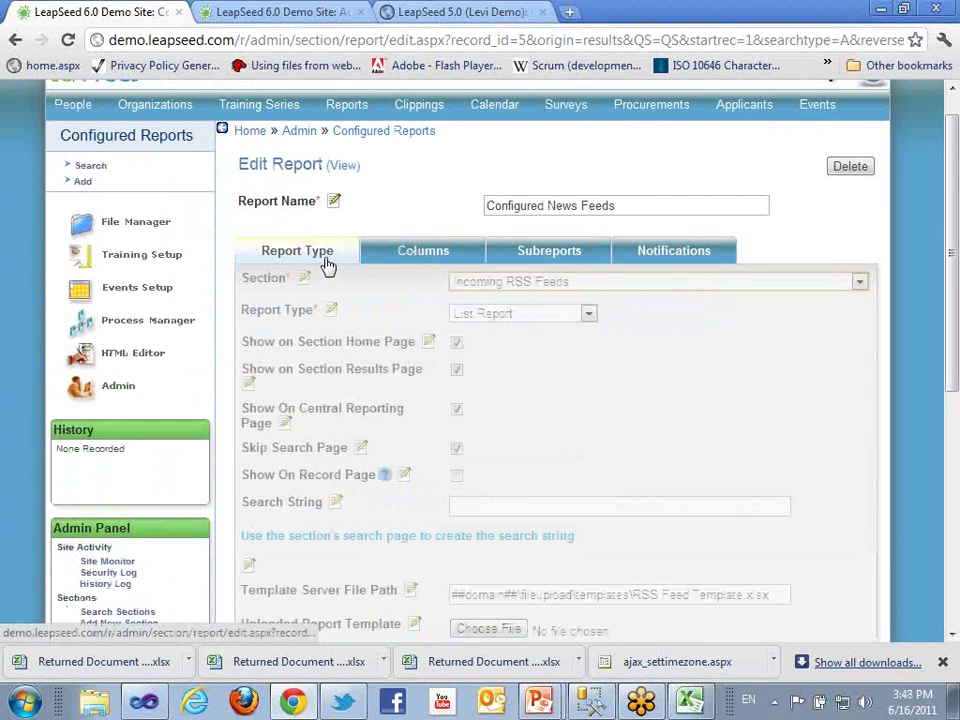
scroll(519, 506, "down", 2)
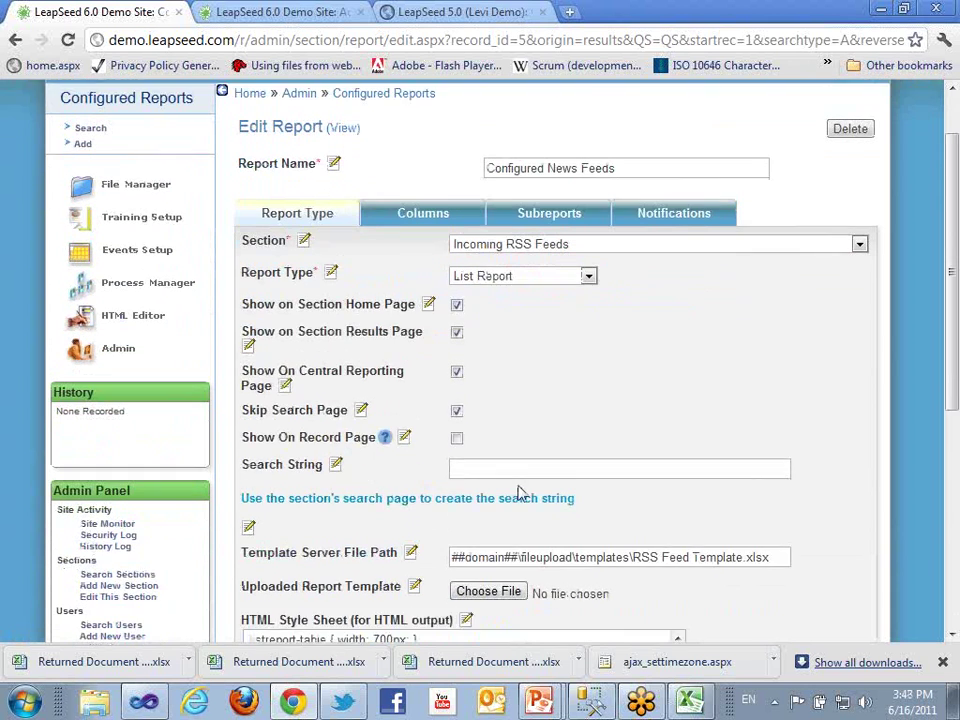
Go back to the reports dashboard and open the "Clippings - Last Three Days" report for editing
left_click(14, 40)
left_click(14, 40)
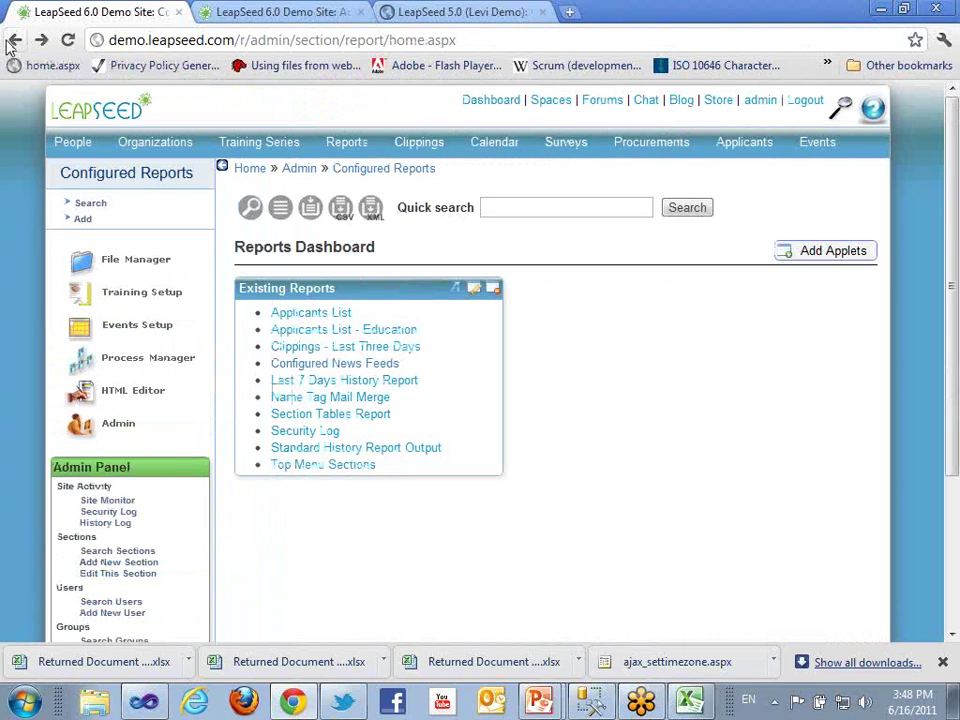
left_click(317, 347)
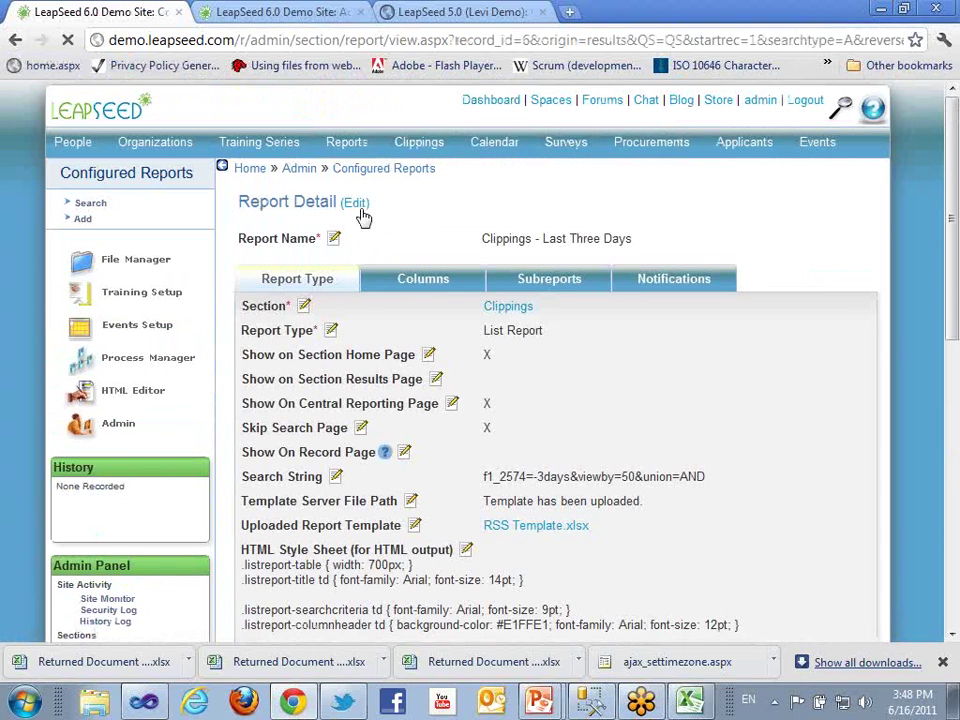
left_click(360, 206)
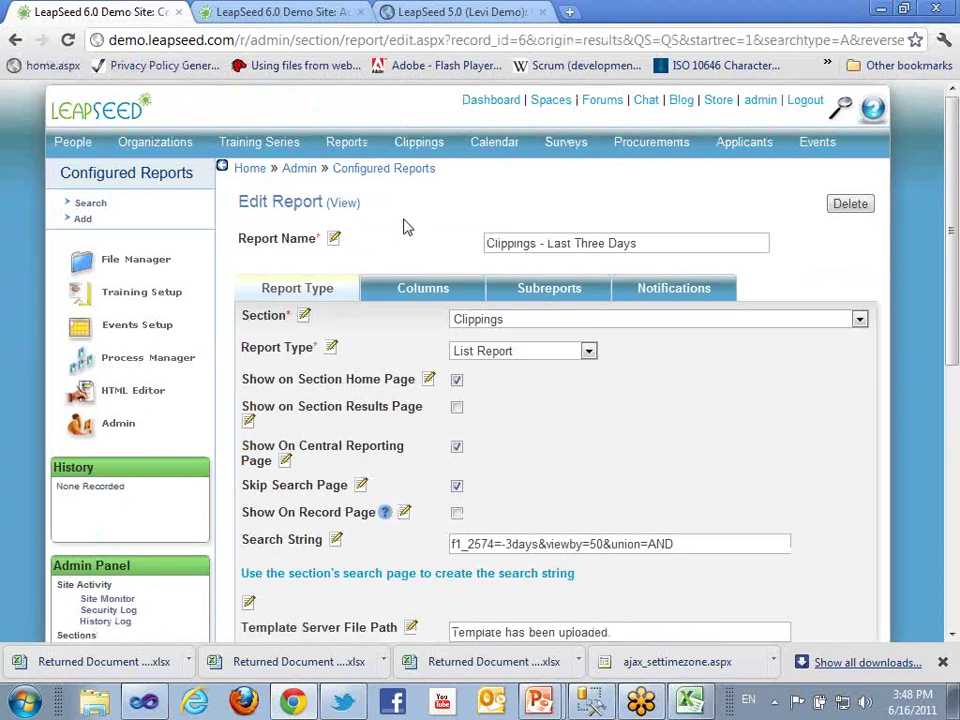
scroll(403, 227, "down", 3)
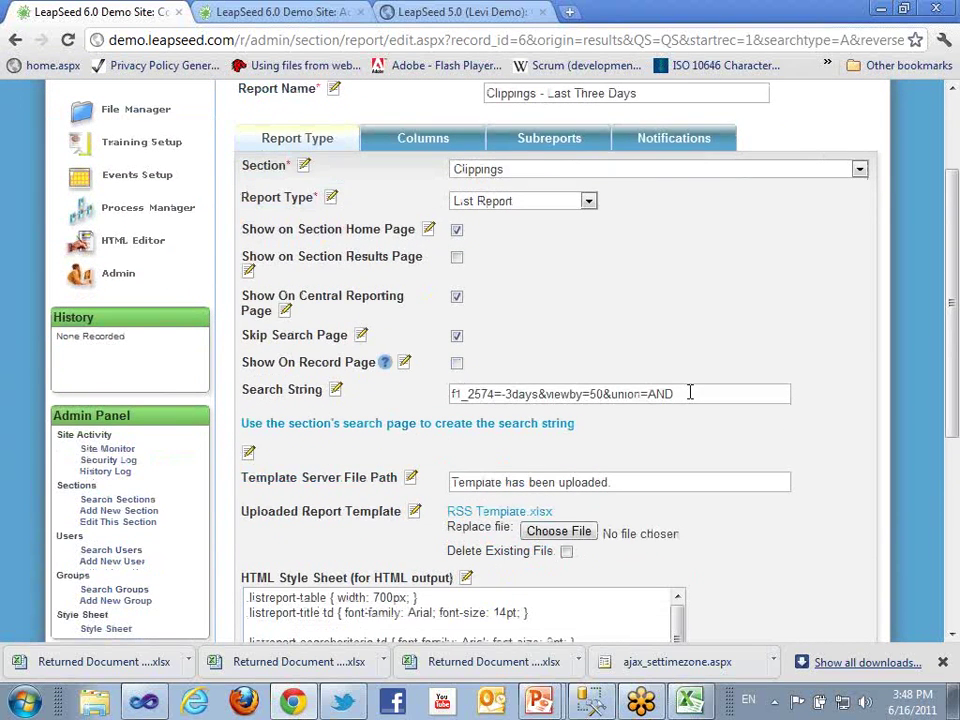
Create the report's search string from the section's search page, with Date Scanned set to -5days and the Apple - Hotnews feed
left_click(525, 424)
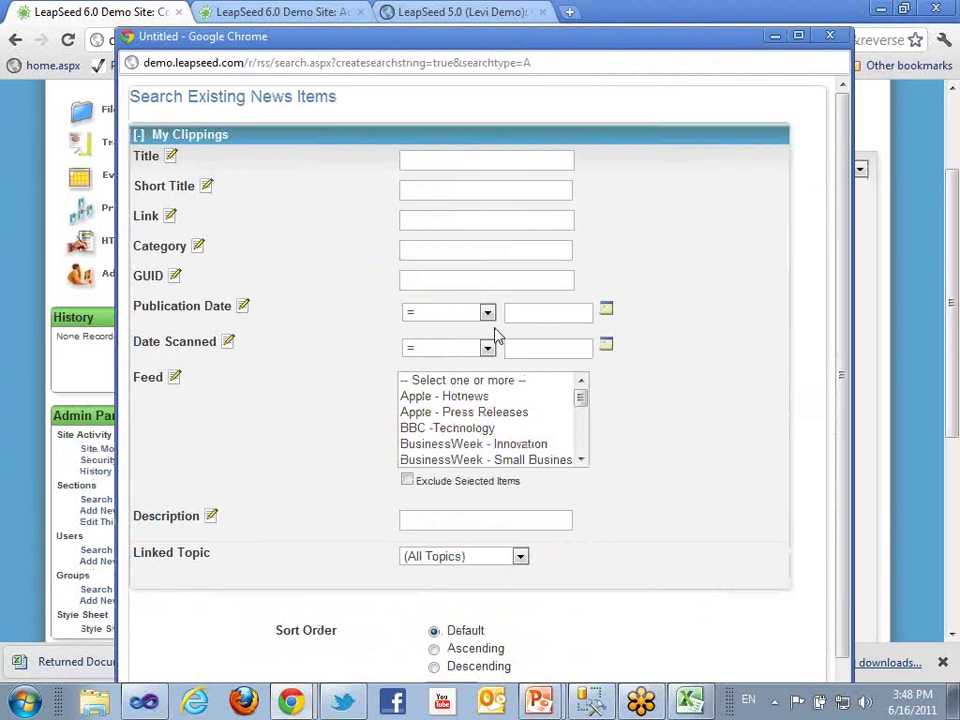
left_click(530, 313)
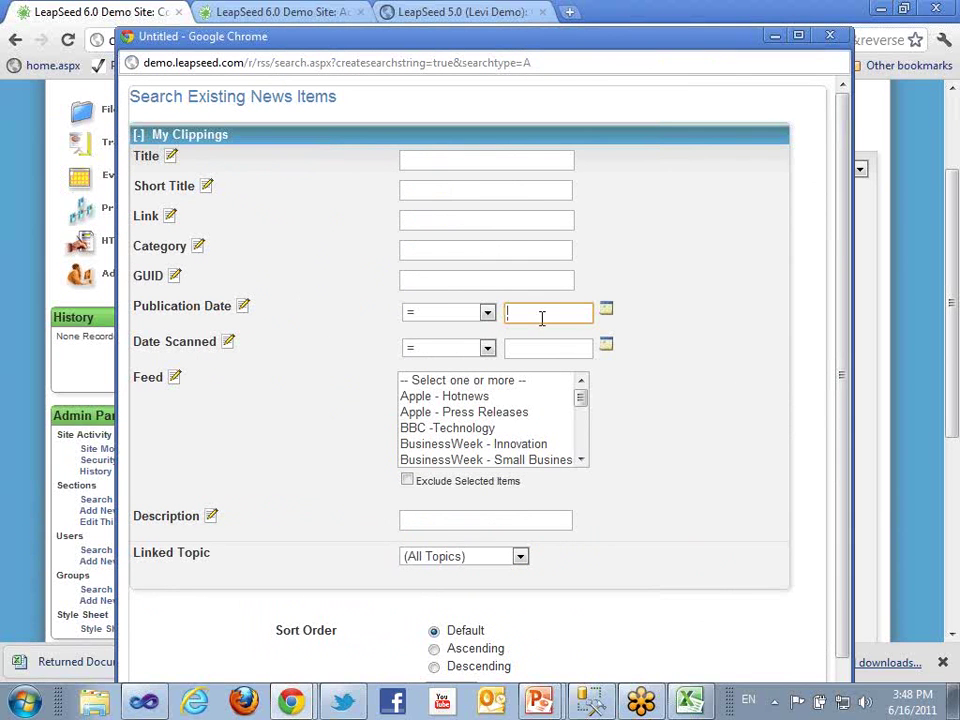
left_click(535, 348)
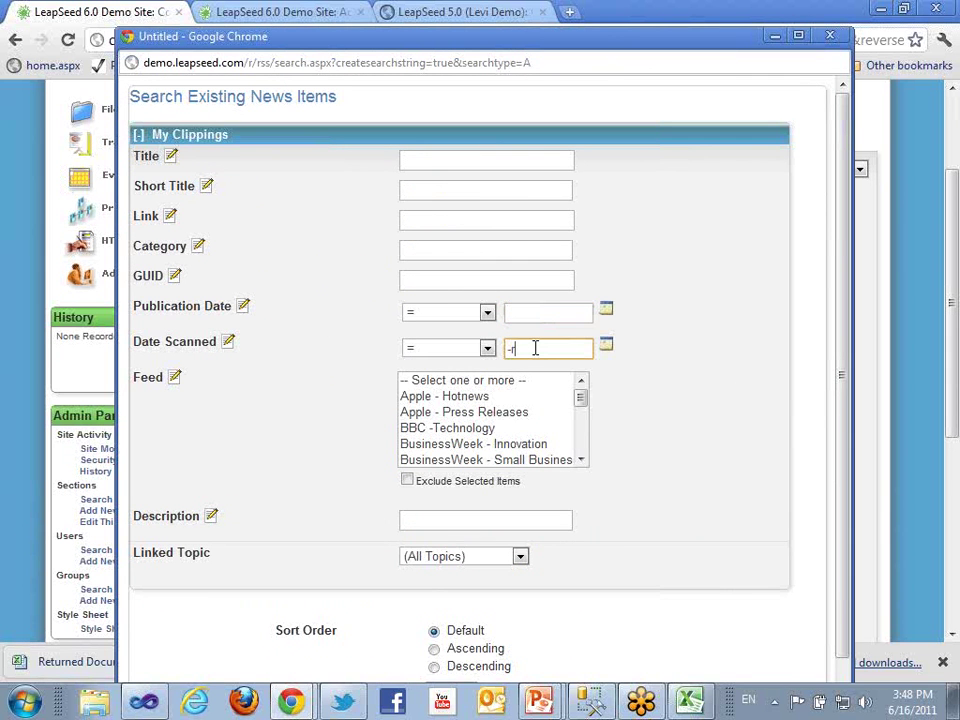
type("-5days")
left_click(503, 400)
left_click_drag(842, 386, 849, 585)
left_click_drag(718, 39, 724, 15)
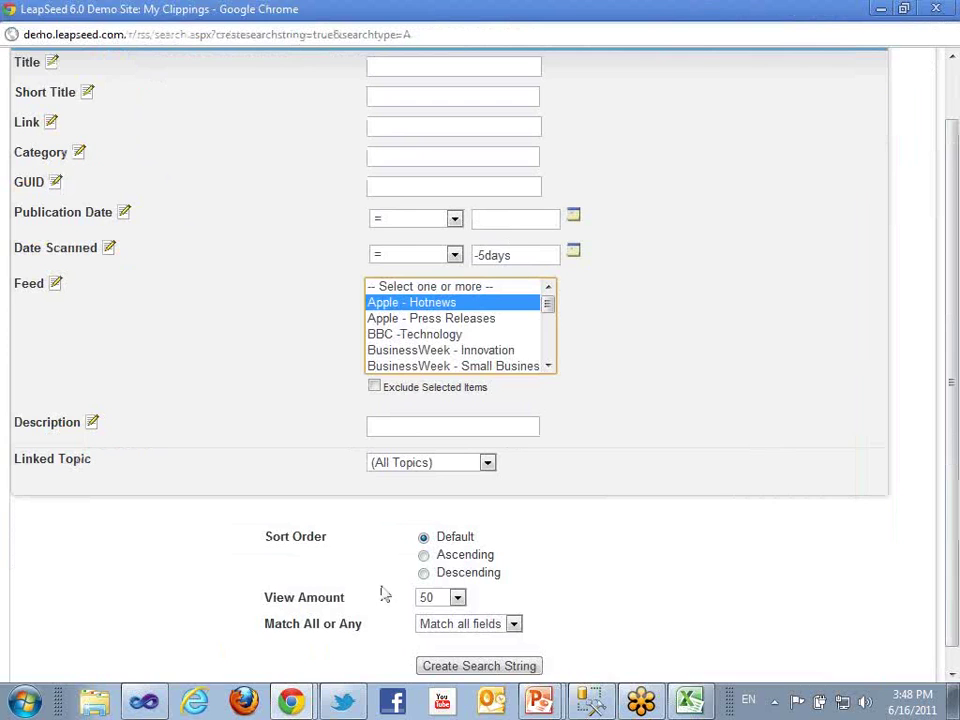
left_click(467, 667)
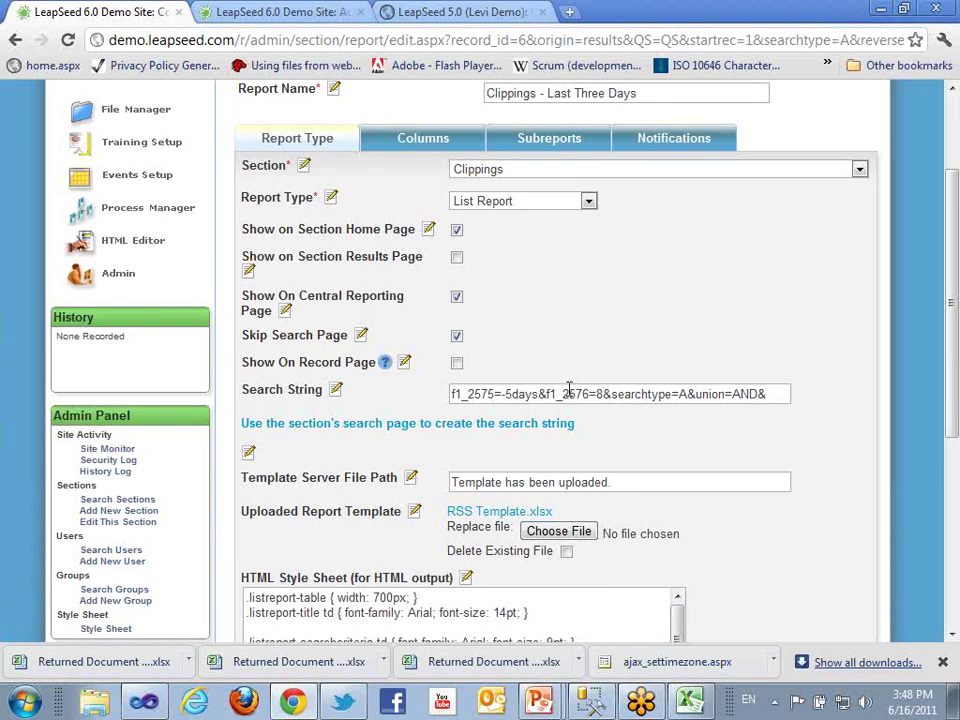
Reopen the section's search page for the search string, close it, and review the report's list columns and sort fields
left_click(546, 425)
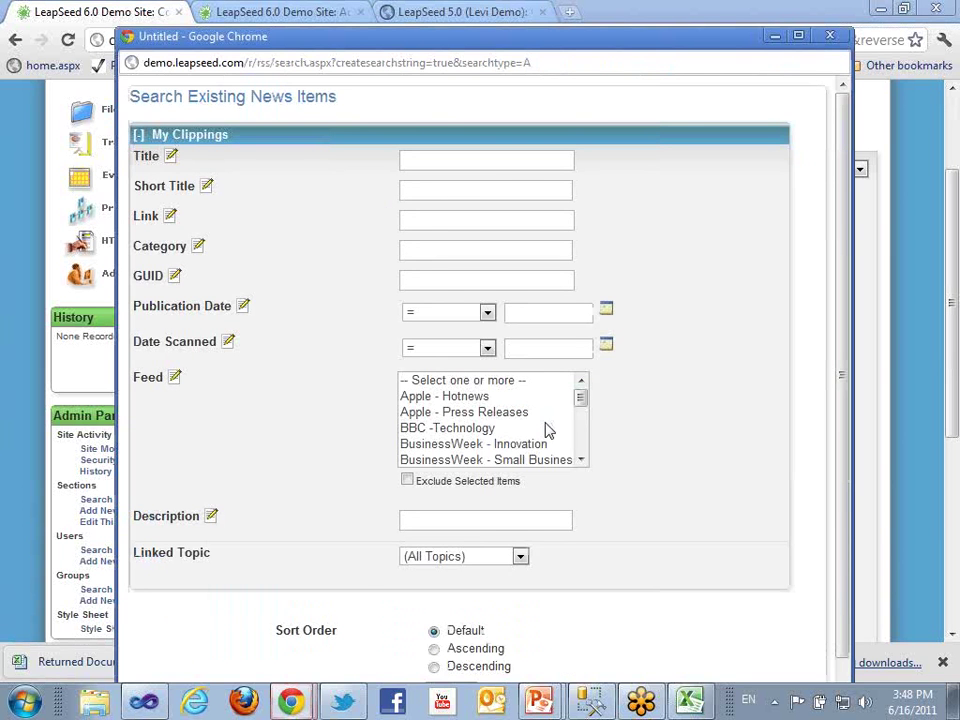
left_click(833, 37)
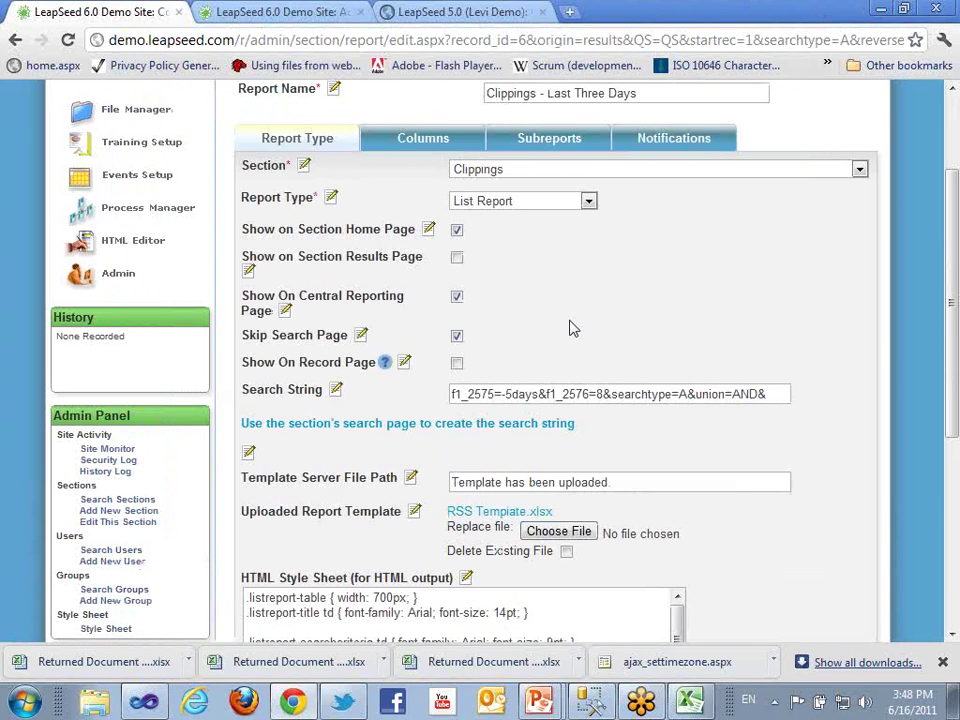
scroll(500, 250, "down", 1)
scroll(476, 193, "up", 1)
left_click(412, 140)
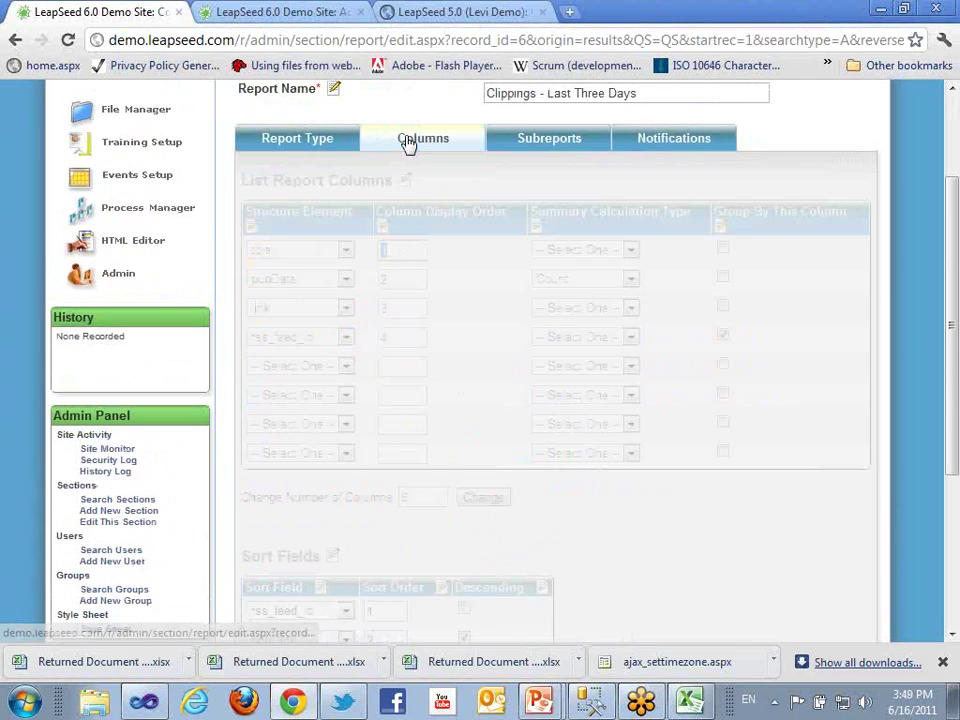
scroll(591, 529, "down", 3)
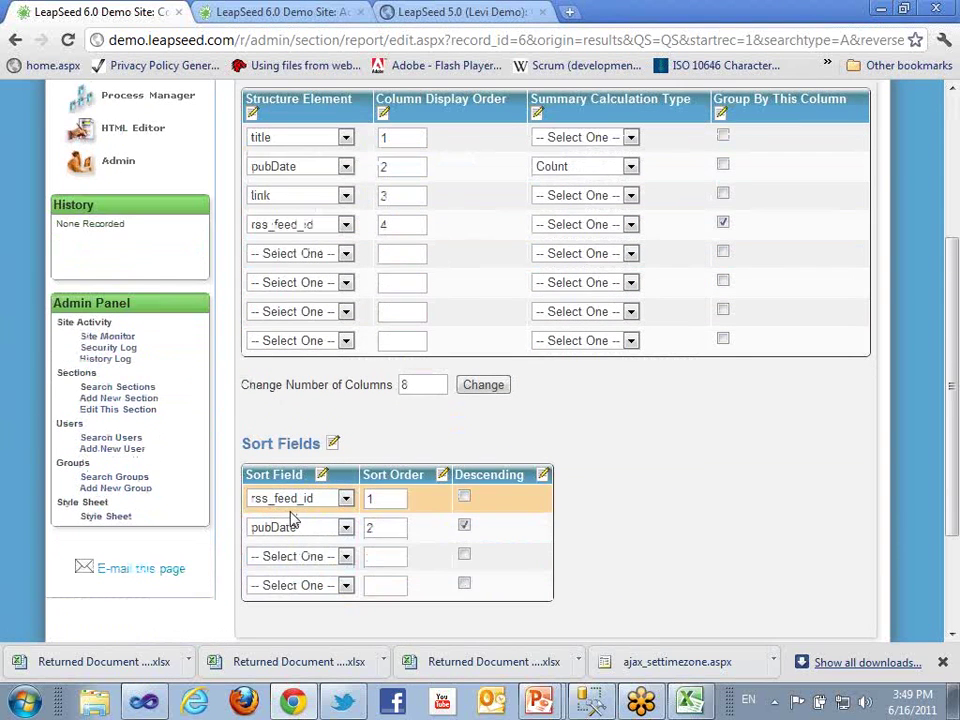
left_click(272, 12)
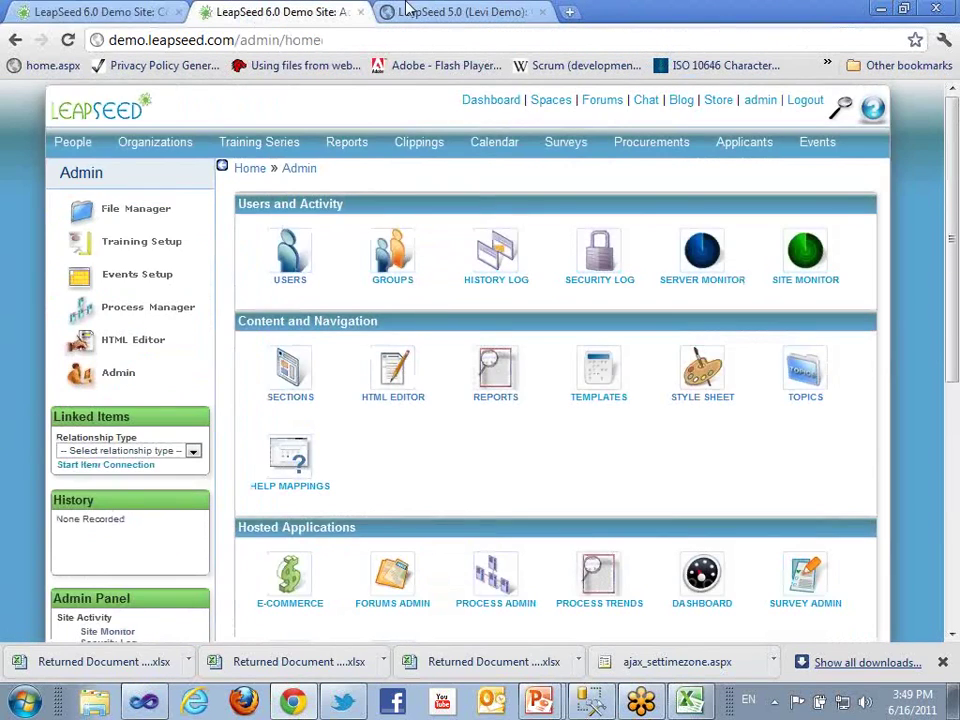
left_click(60, 11)
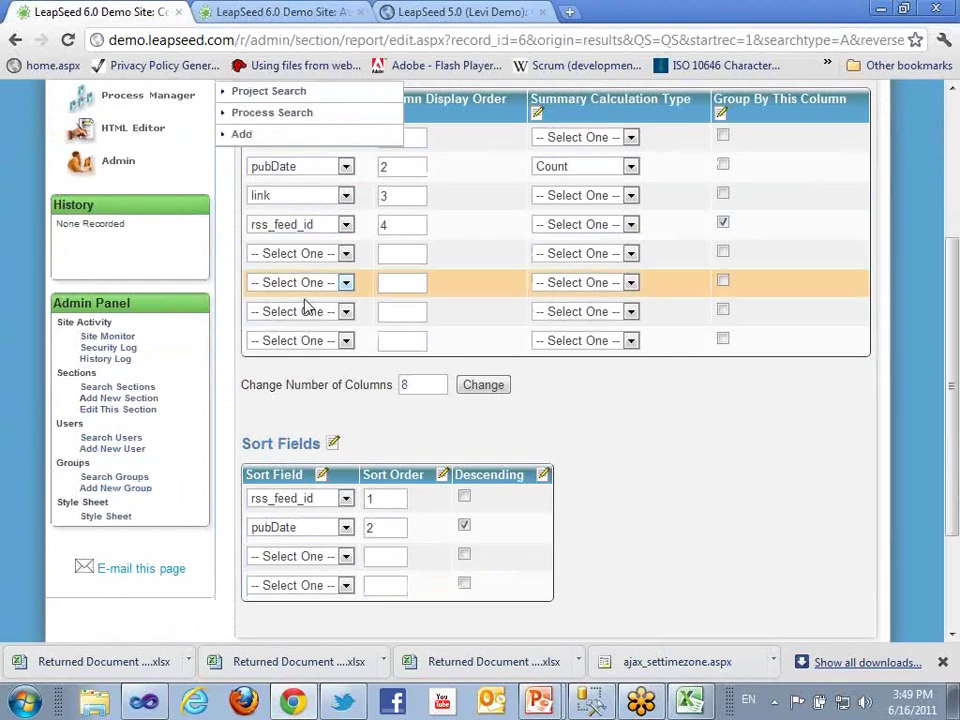
scroll(700, 420, "up", 5)
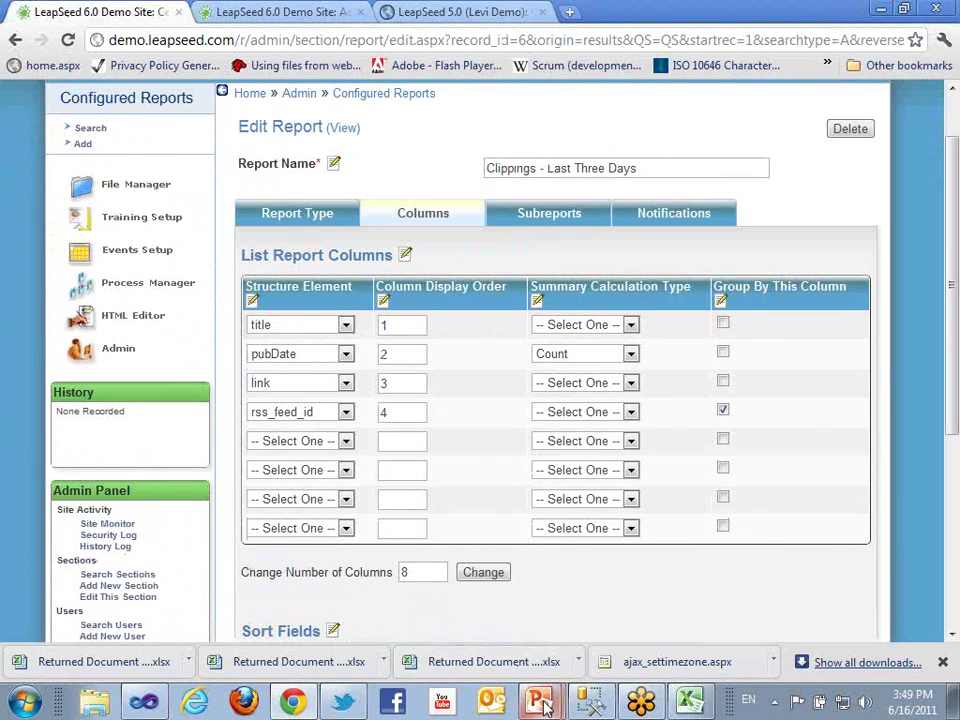
Switch to the PowerPoint slide show to view the "Usability Revamp / Helpers" slide, and return to the report in Chrome
mouse_move(545, 707)
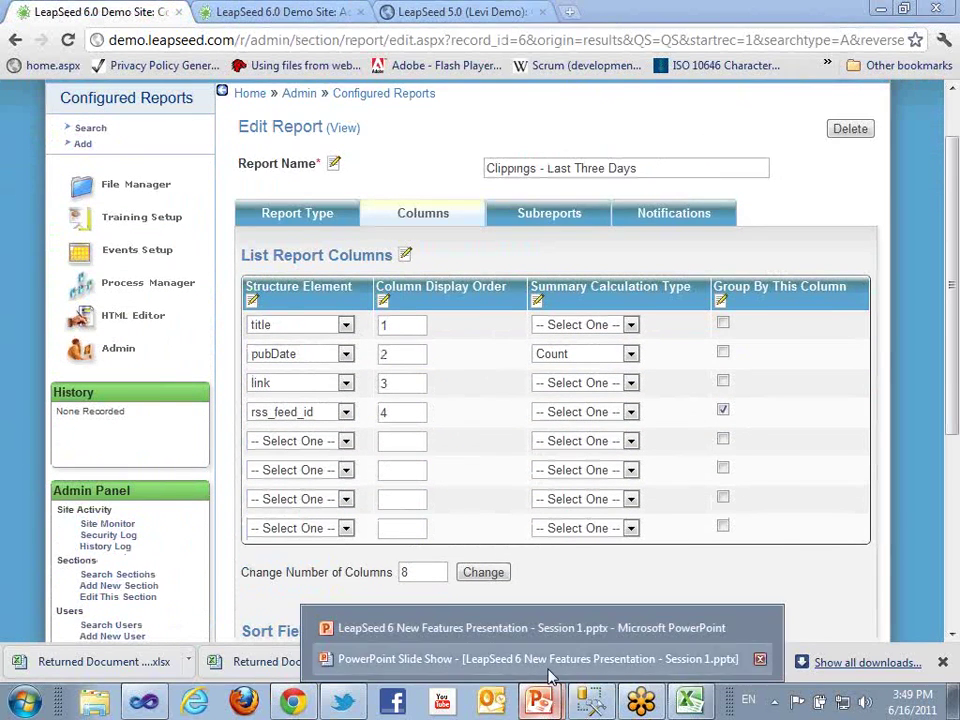
left_click(551, 660)
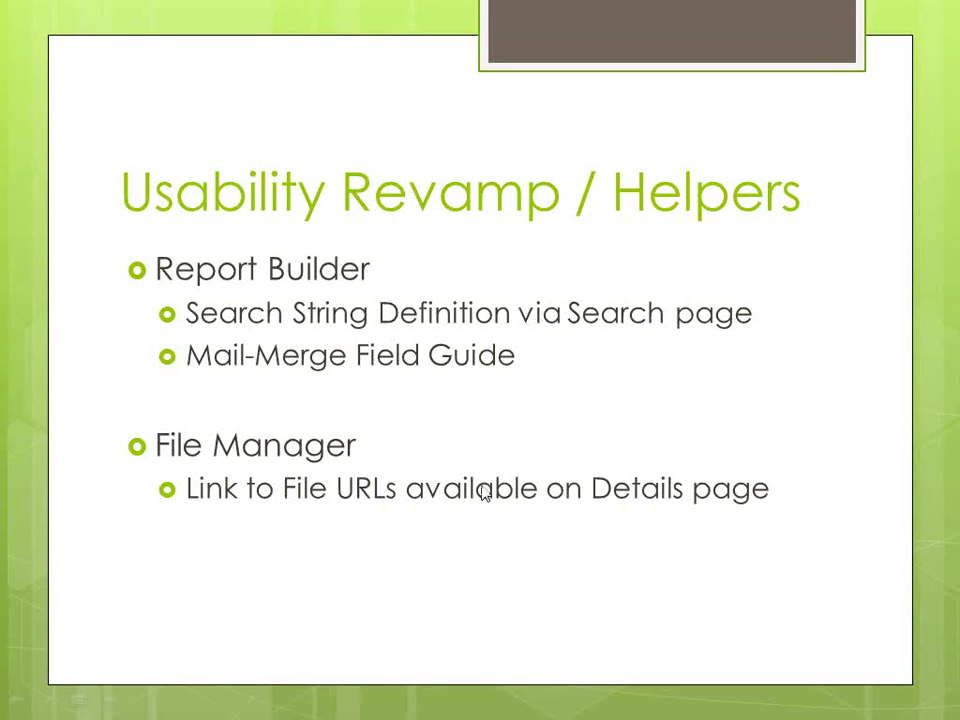
key("super")
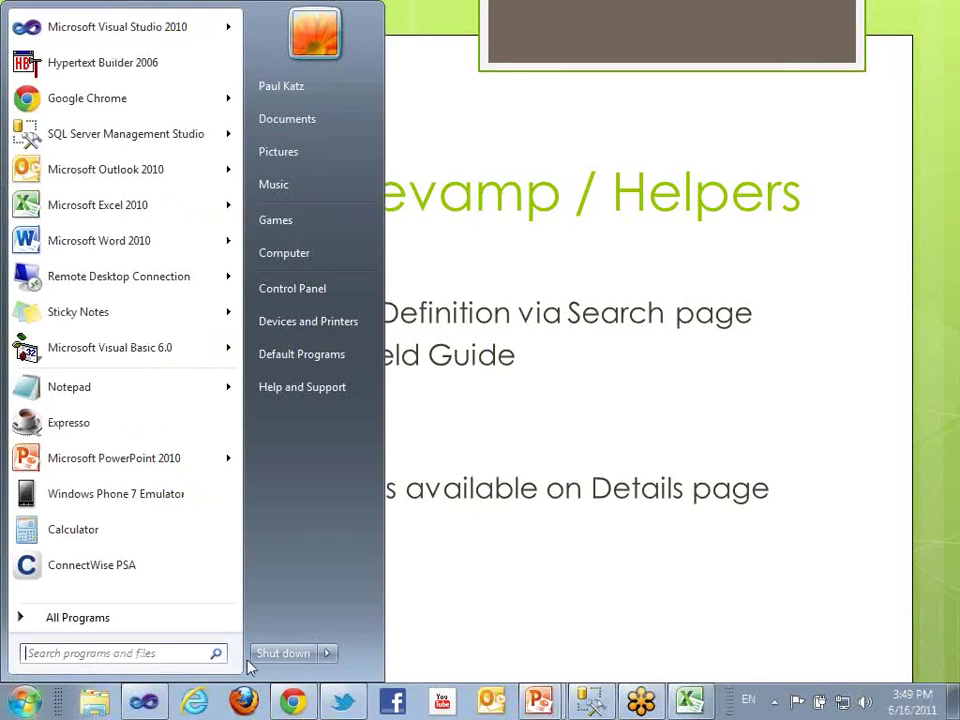
left_click(292, 701)
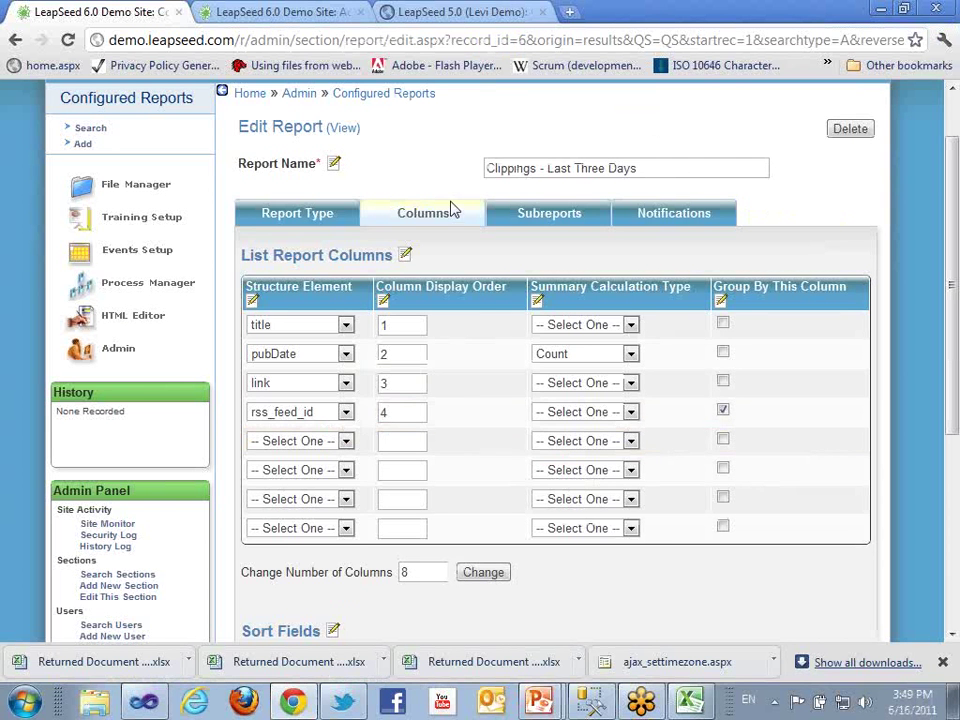
Return to the configured reports dashboard and open the details of the "Name Tag Mail Merge" report
scroll(418, 181, "up", 1)
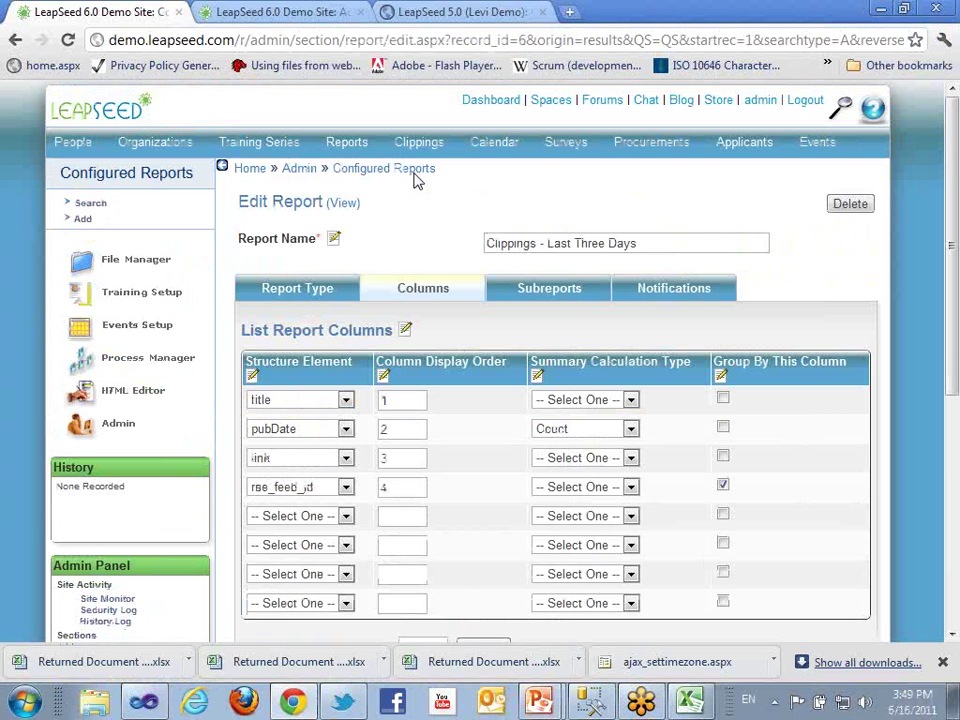
mouse_move(92, 432)
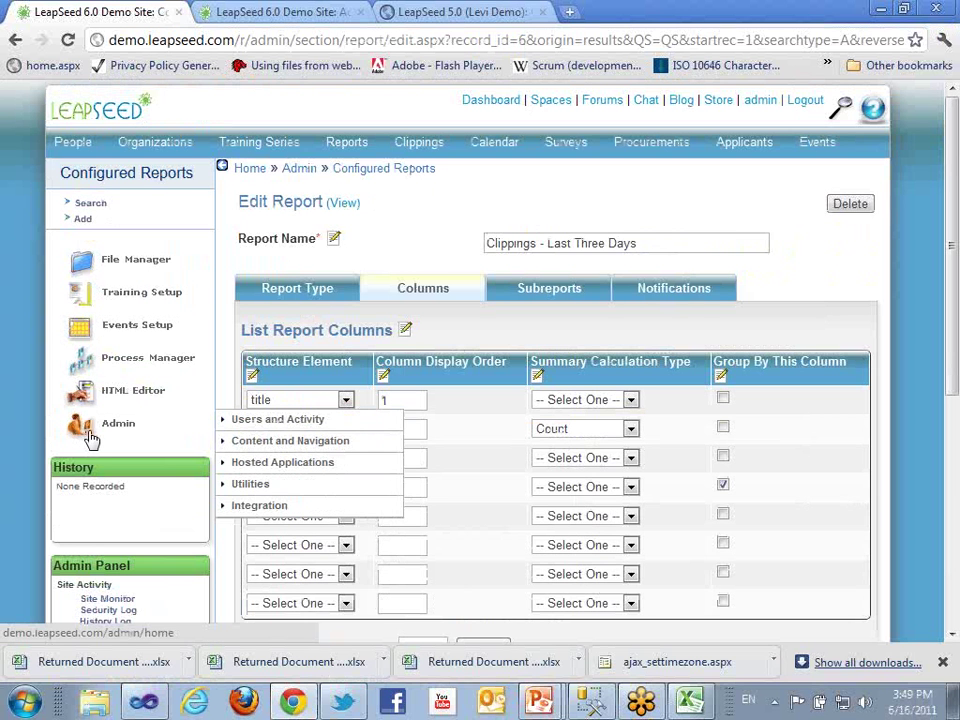
left_click(350, 292)
left_click(379, 174)
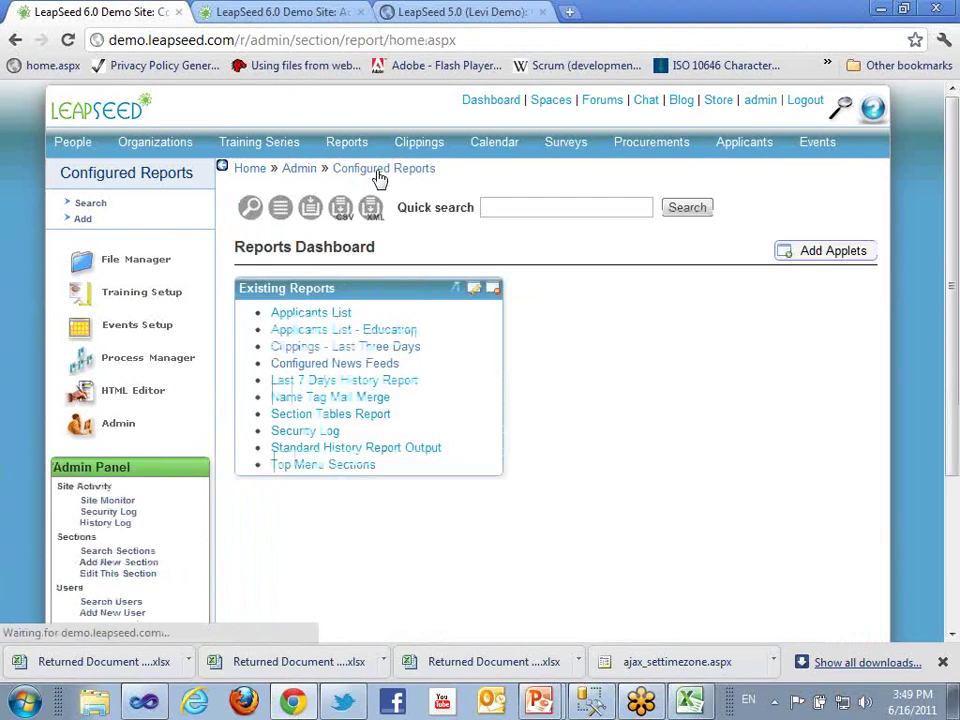
left_click(313, 210)
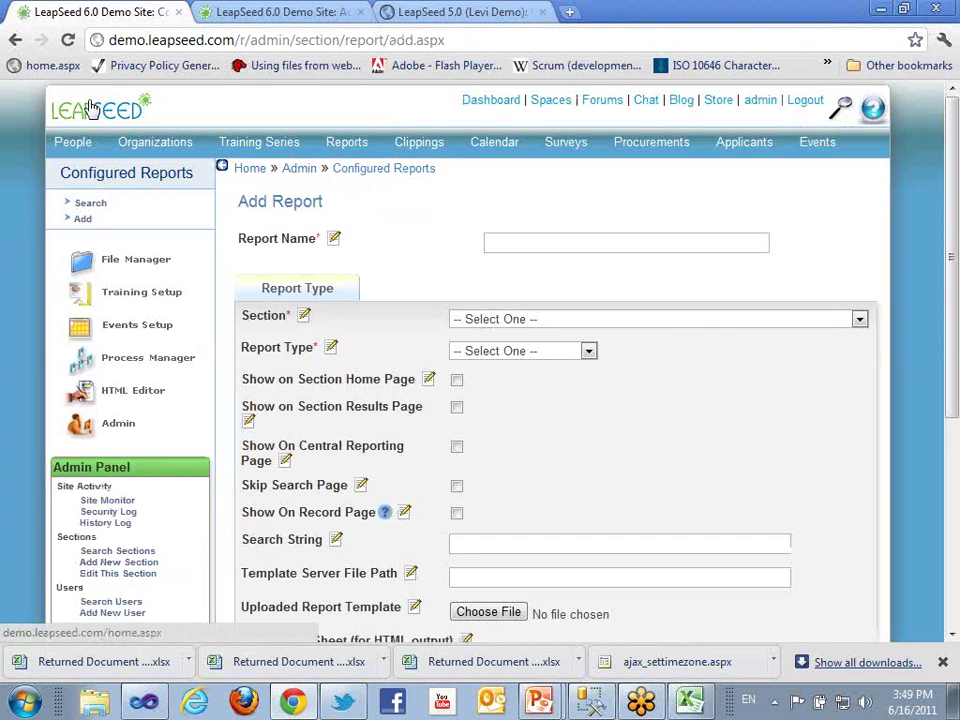
left_click(15, 40)
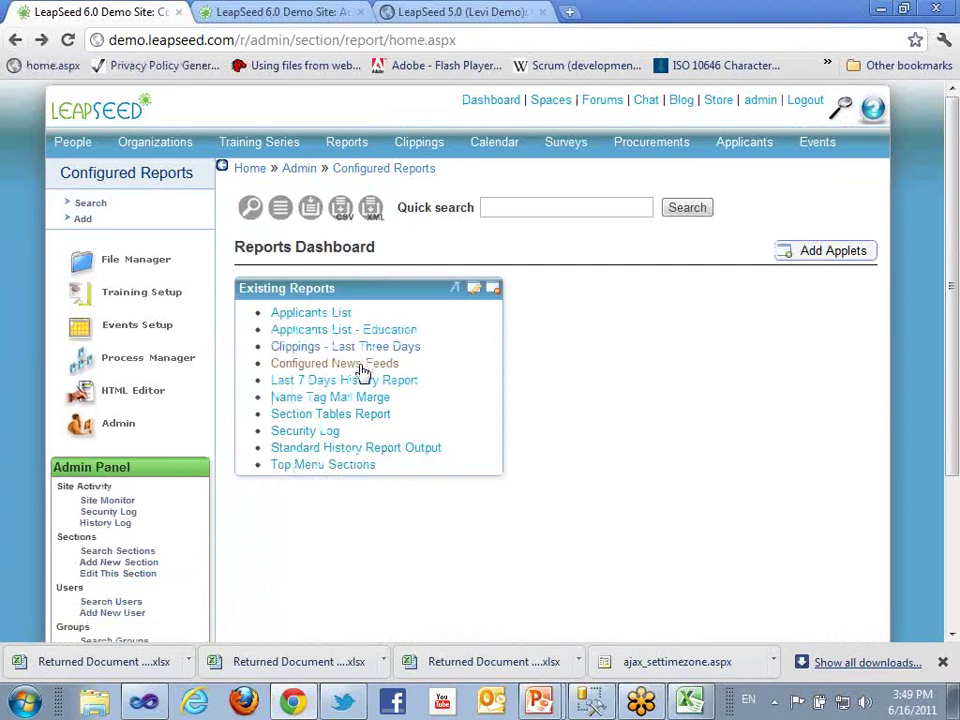
left_click(338, 399)
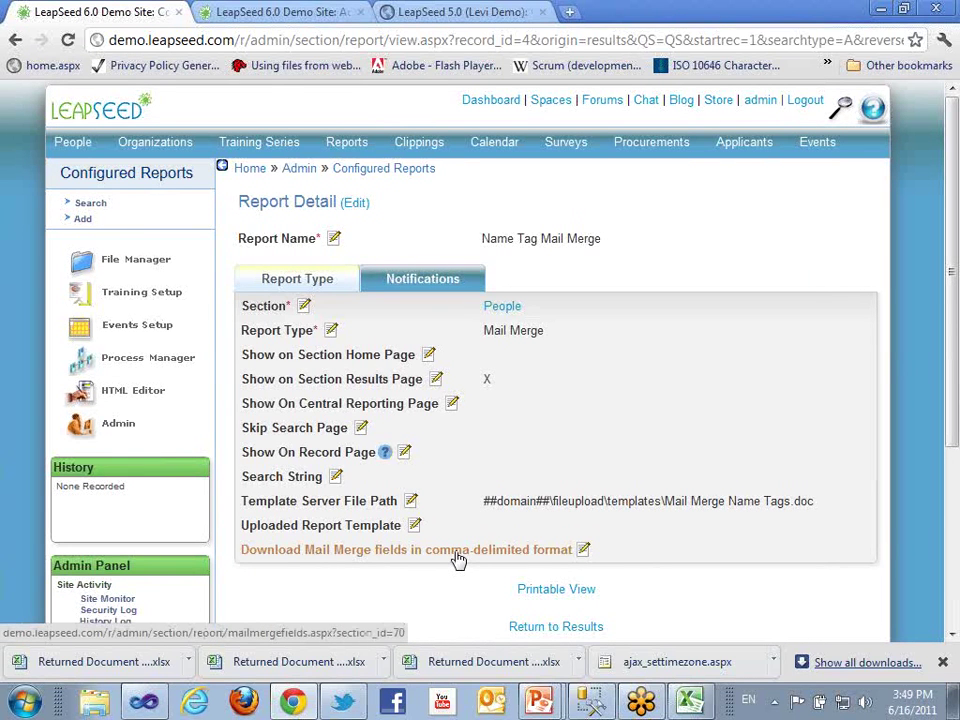
Download the report's mail merge fields in comma-delimited format and widen columns B to E of the opened CSV in Excel
left_click(414, 553)
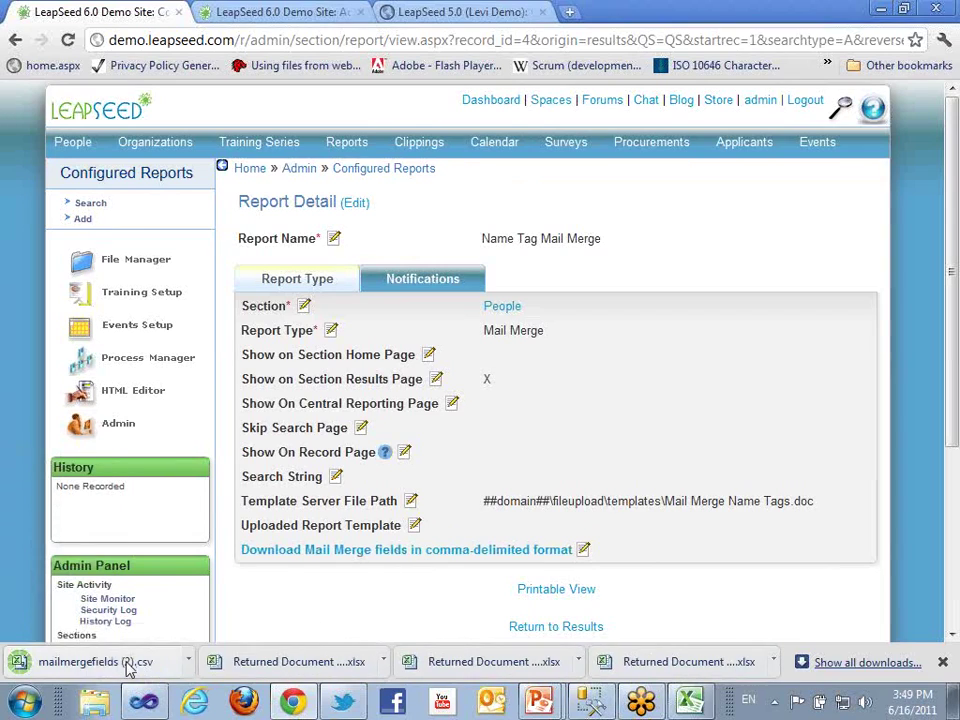
left_click(128, 665)
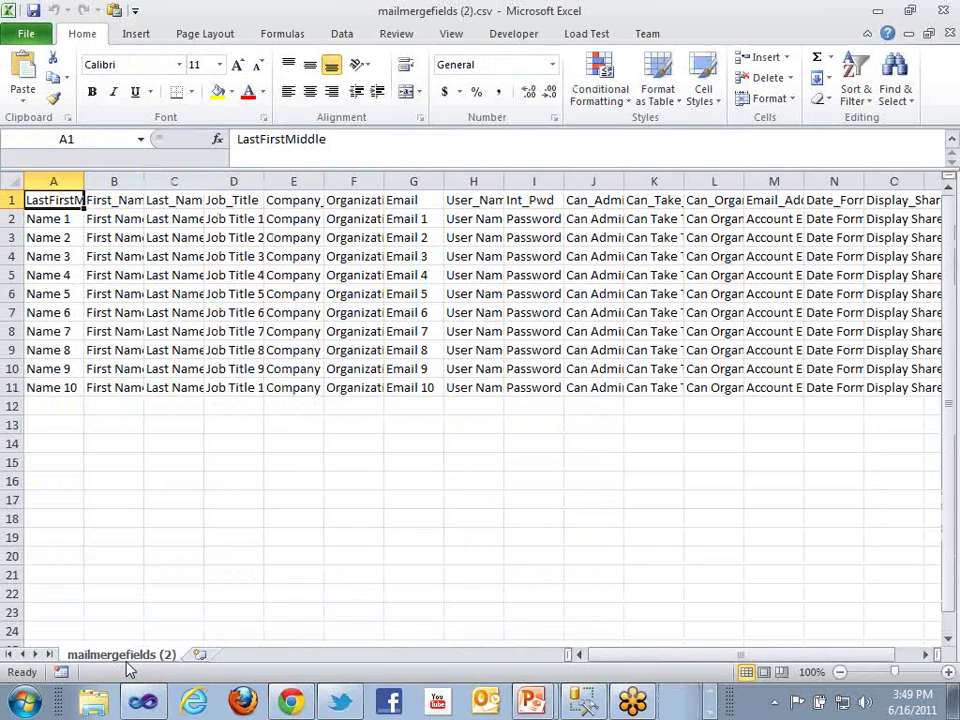
left_click_drag(163, 182, 204, 182)
left_click_drag(263, 181, 457, 178)
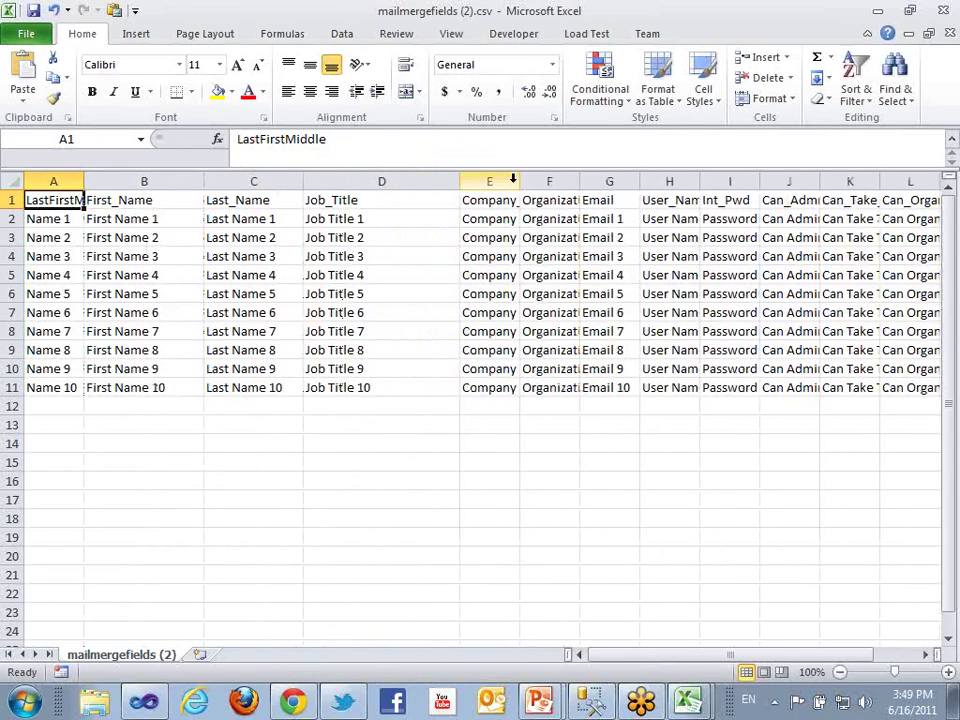
left_click_drag(516, 181, 570, 181)
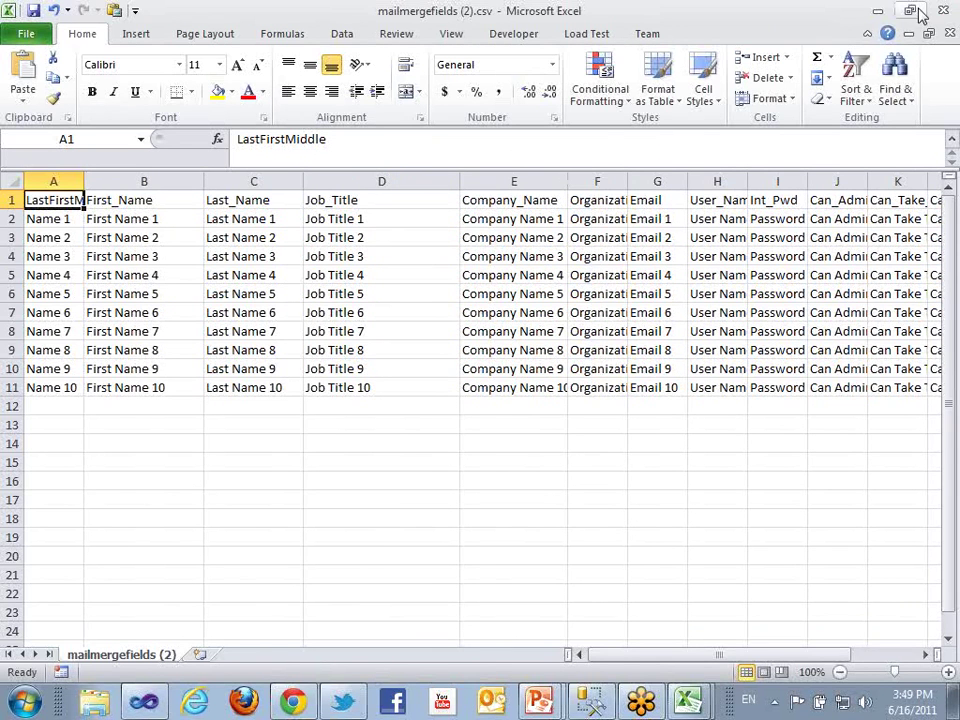
left_click(877, 11)
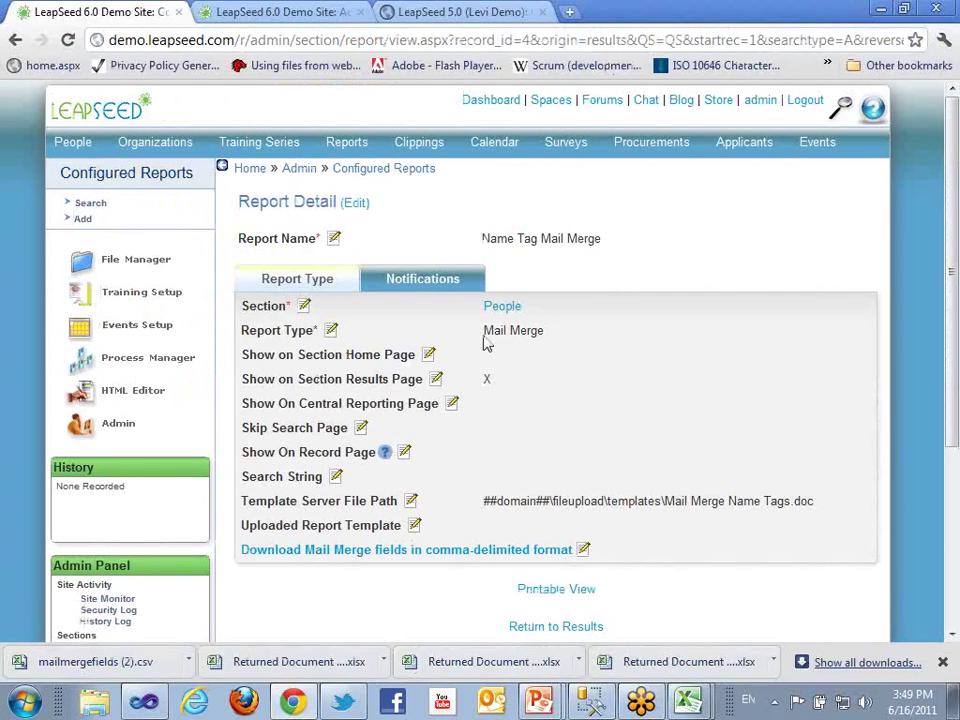
Run an unfiltered search of the People section and open a custom export of the results with CSV as the format
left_click(66, 145)
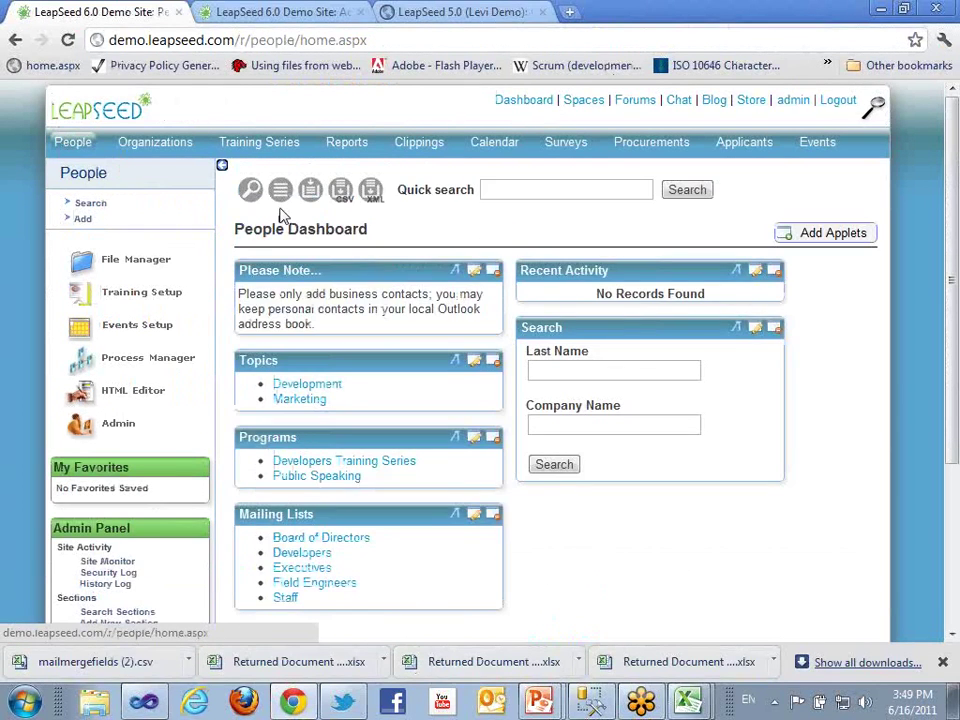
left_click(252, 191)
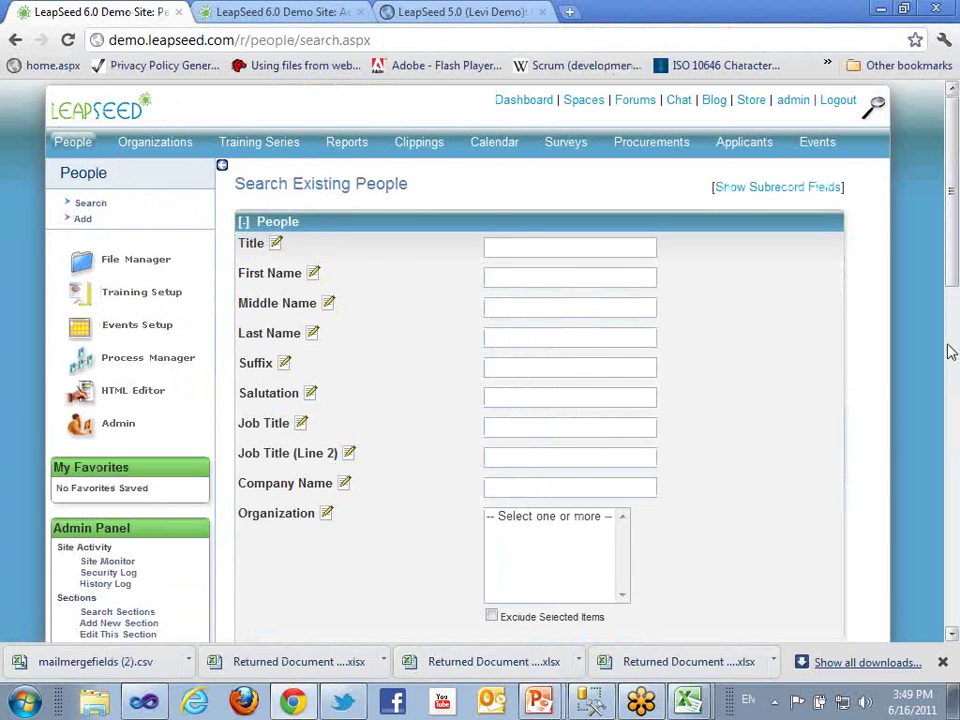
left_click_drag(951, 200, 950, 550)
left_click(549, 564)
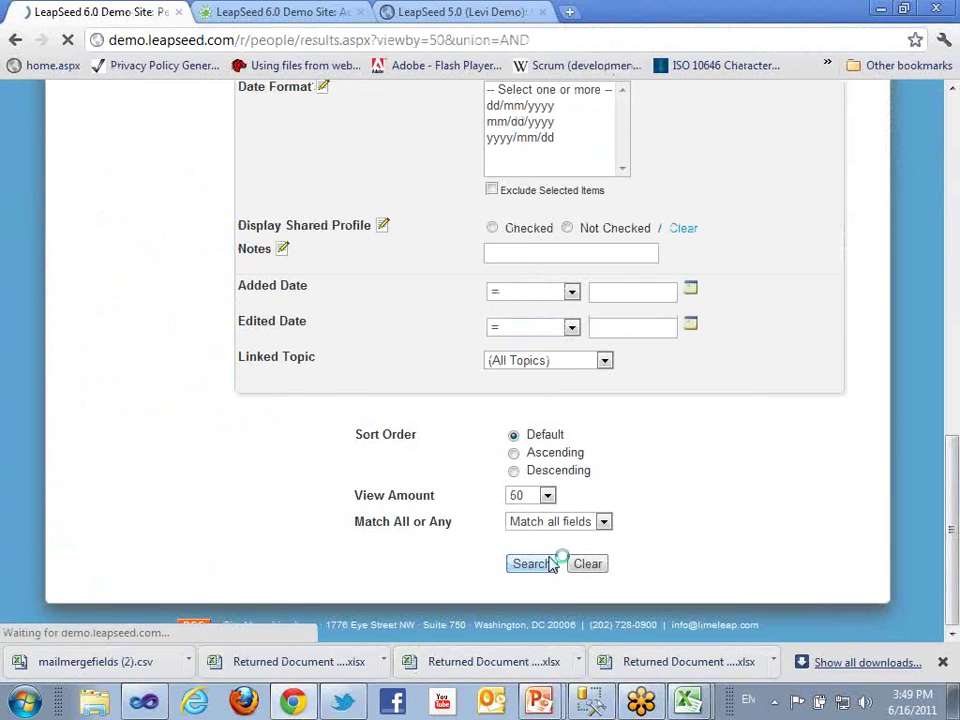
left_click(290, 484)
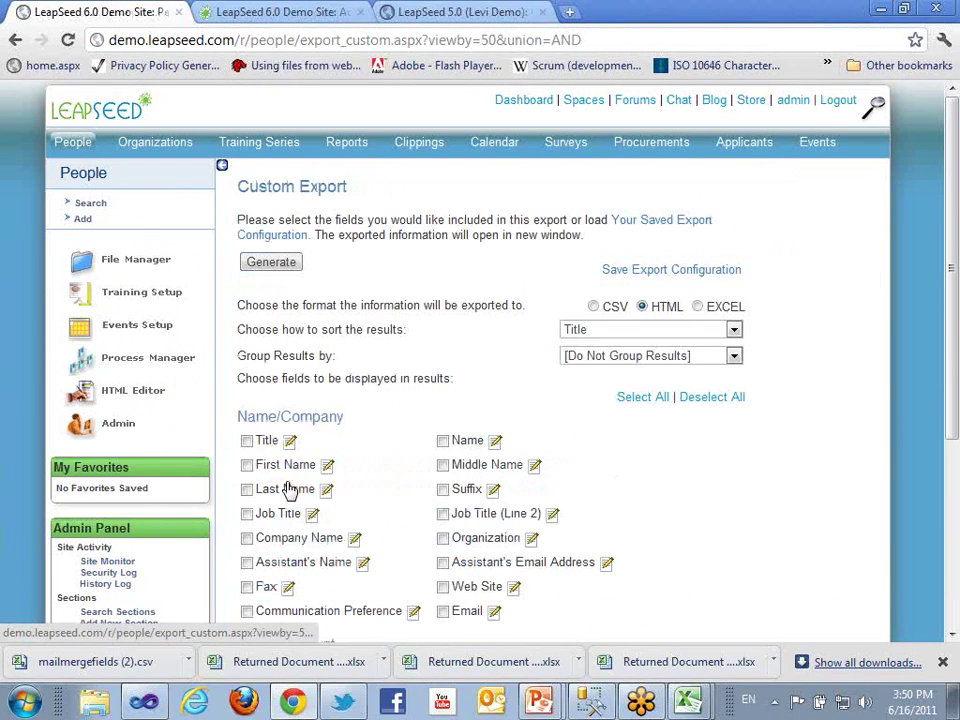
left_click(593, 306)
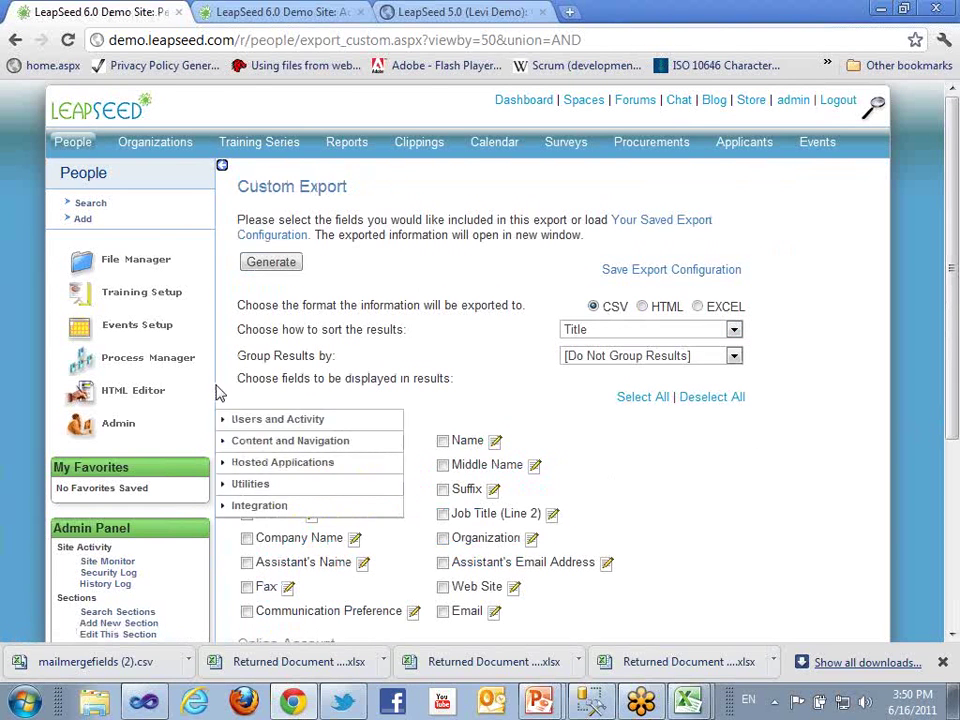
Open the LeapSeed 6.0 administration home page, and revisit the version 5.0 report and the "Usability Revamp / Helpers" slide in PowerPoint
left_click(98, 422)
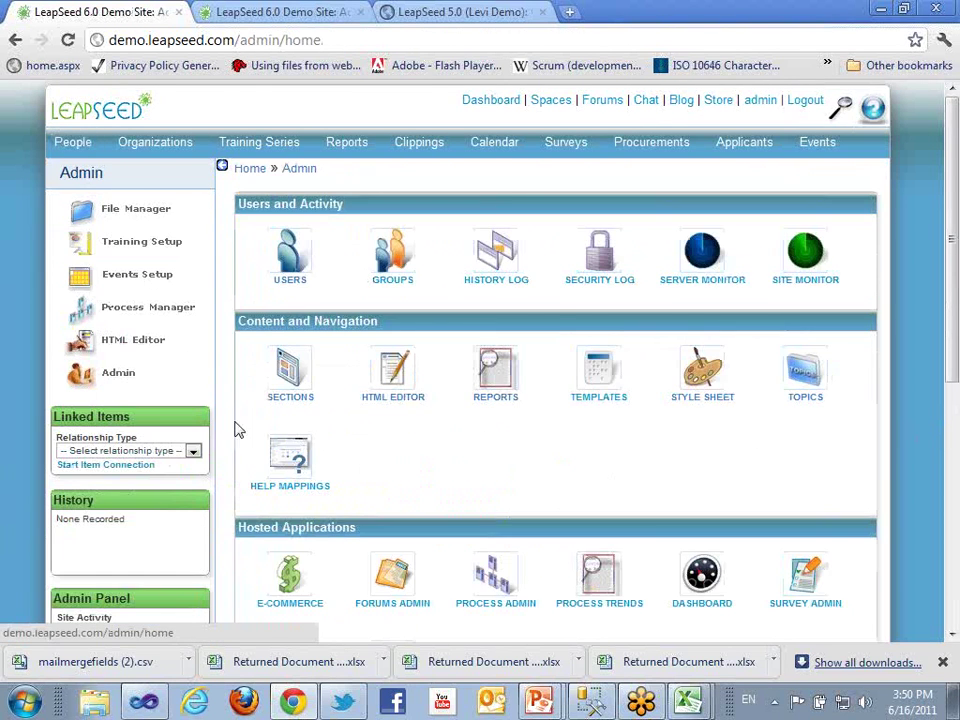
left_click(465, 11)
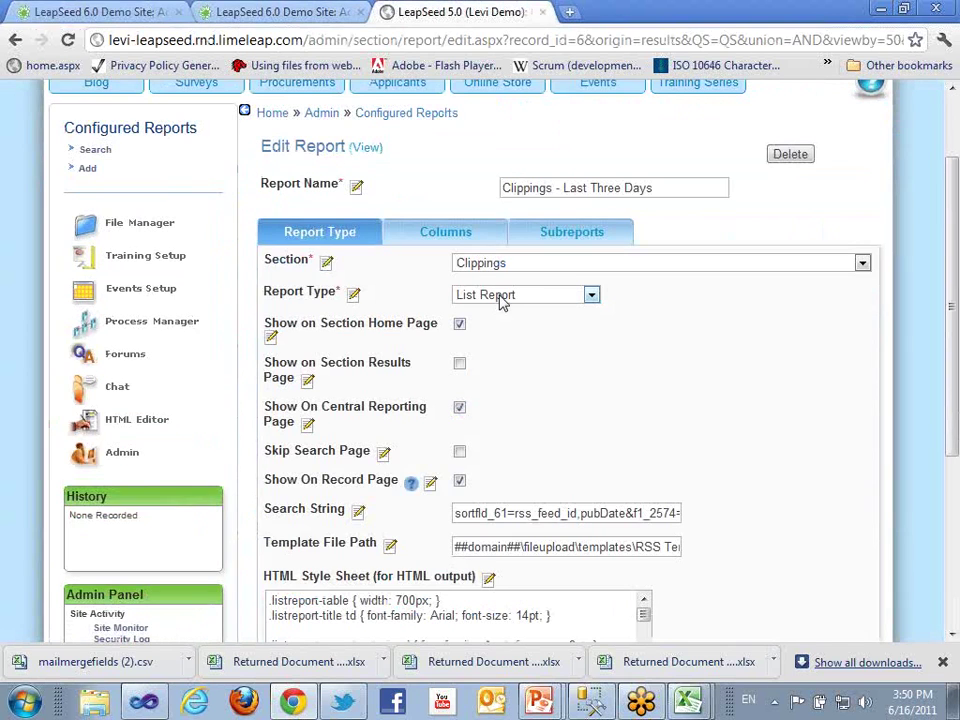
left_click(538, 700)
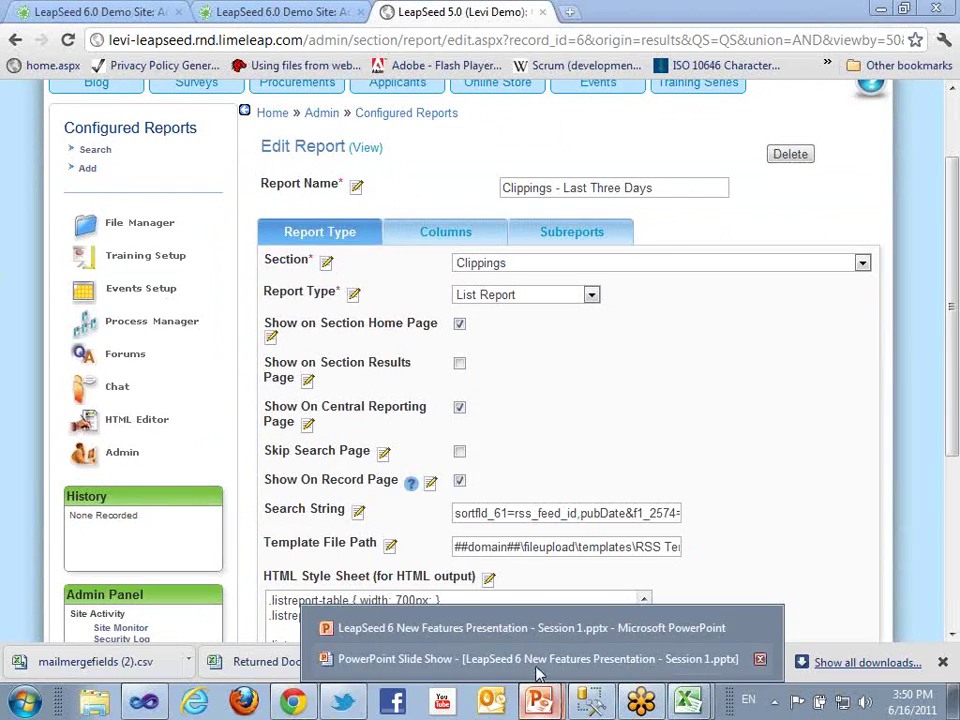
left_click(540, 672)
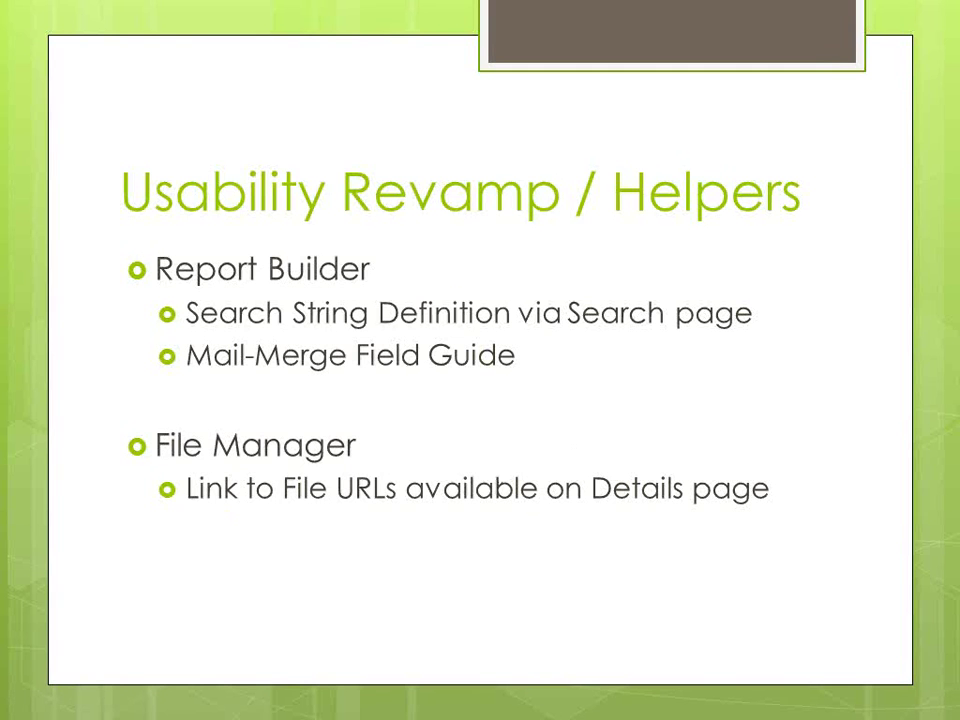
Switch back to Chrome and bring up the LeapSeed 6.0 demo site's administration home page
key("super")
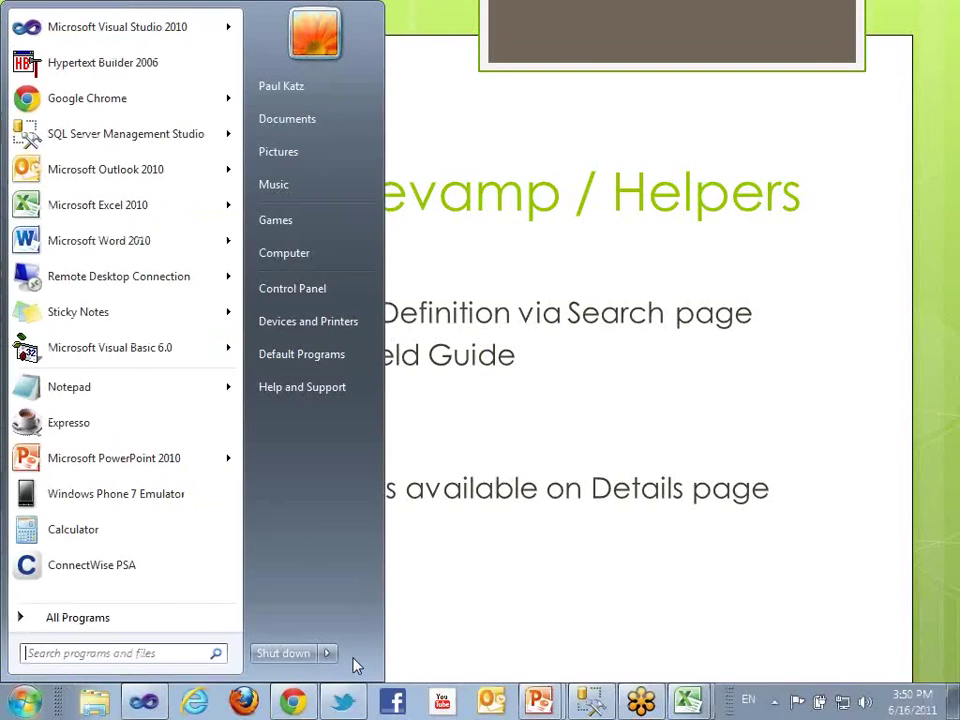
left_click(293, 702)
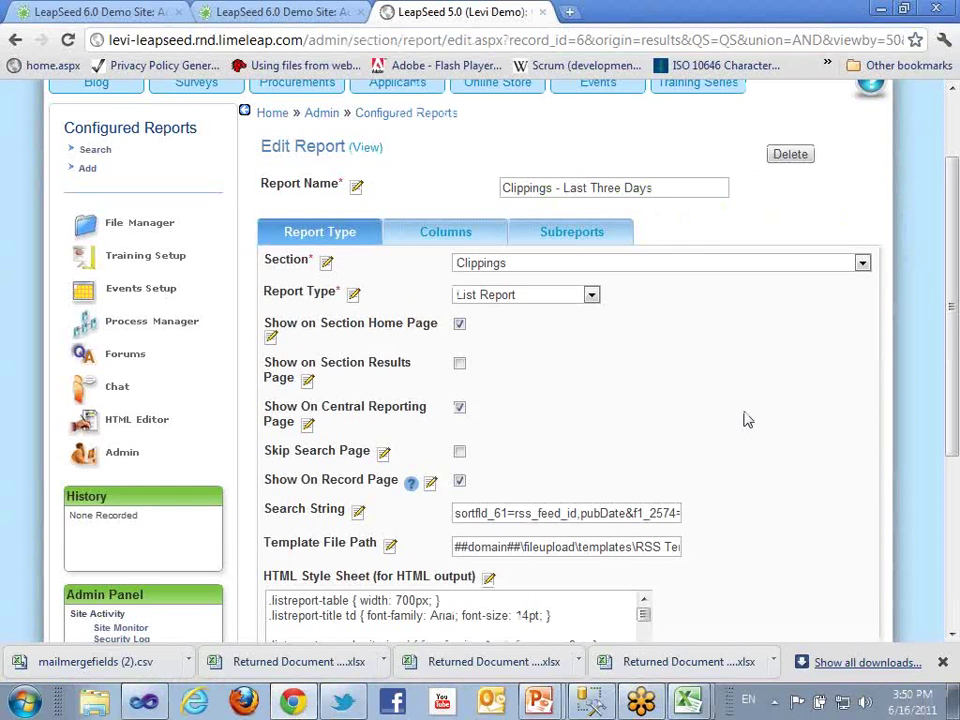
scroll(745, 420, "up", 3)
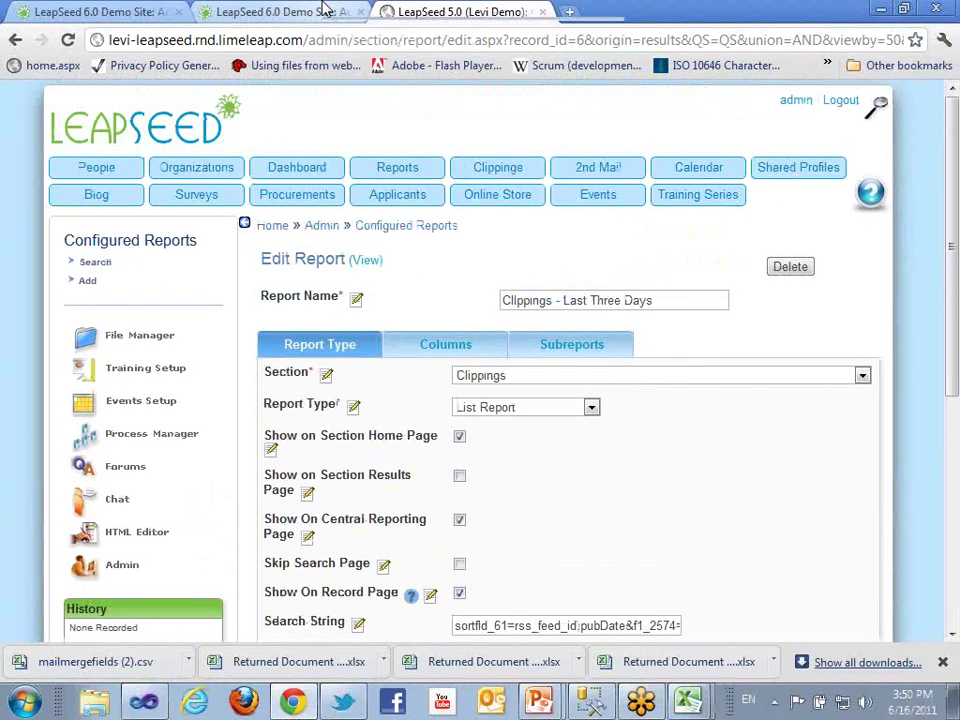
left_click(290, 12)
left_click(156, 10)
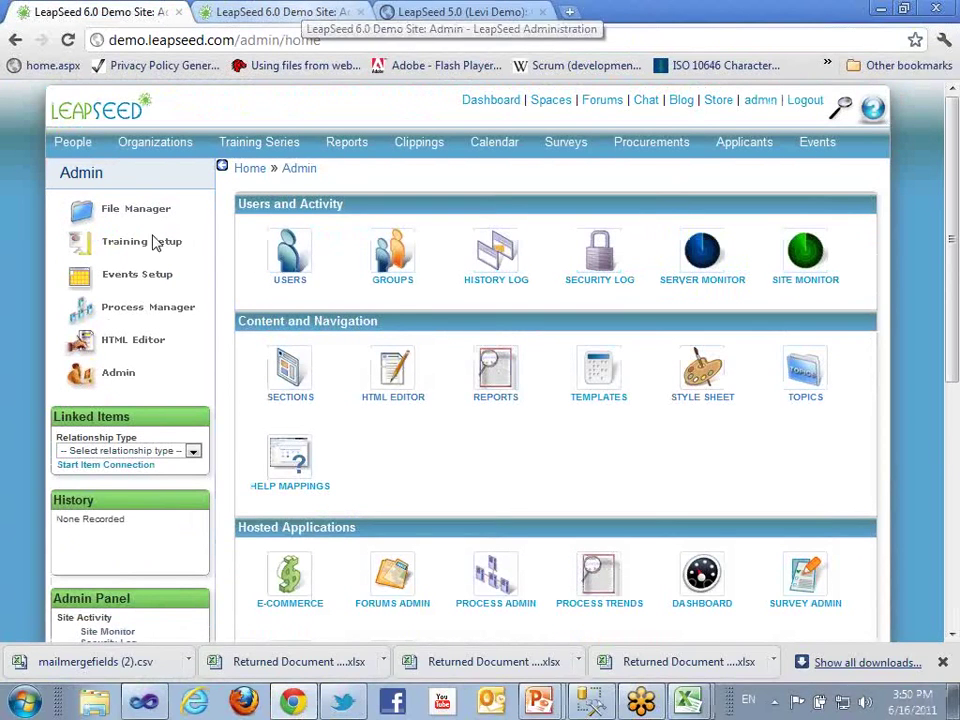
In the File Manager's fileupload folder, switch to list view, open the details of license2.txt and copy its Inside Site URL
mouse_move(117, 373)
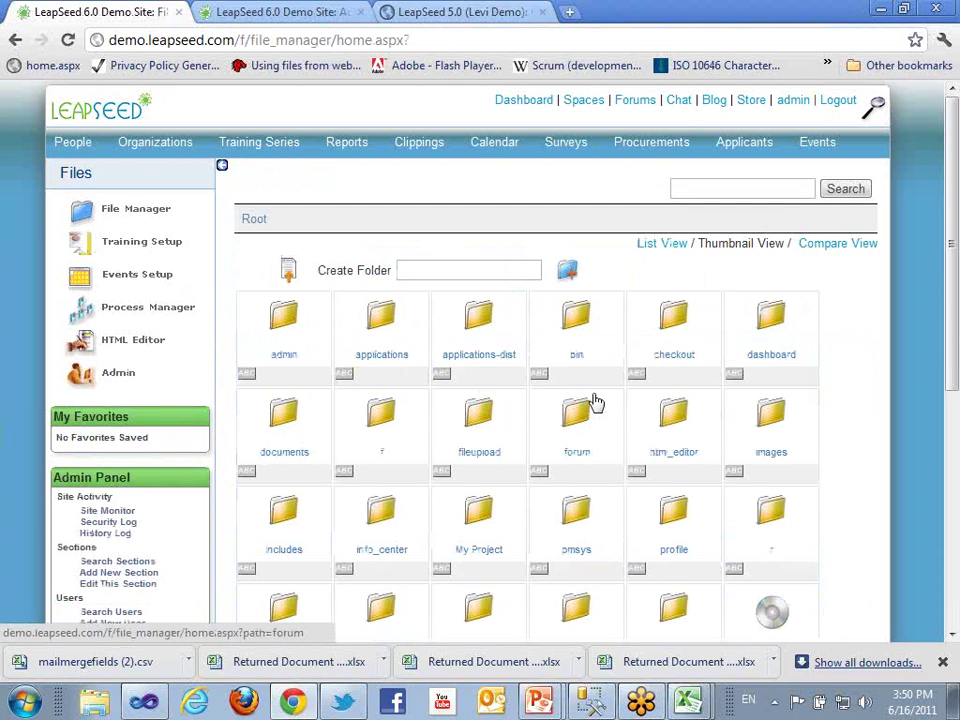
scroll(932, 422, "down", 2)
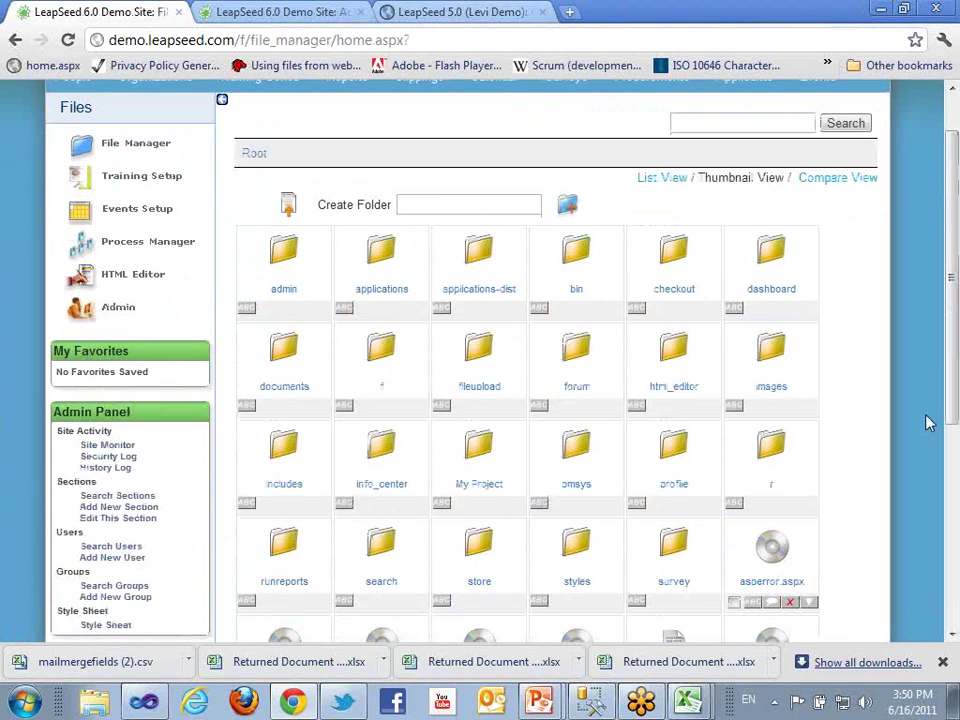
left_click(472, 358)
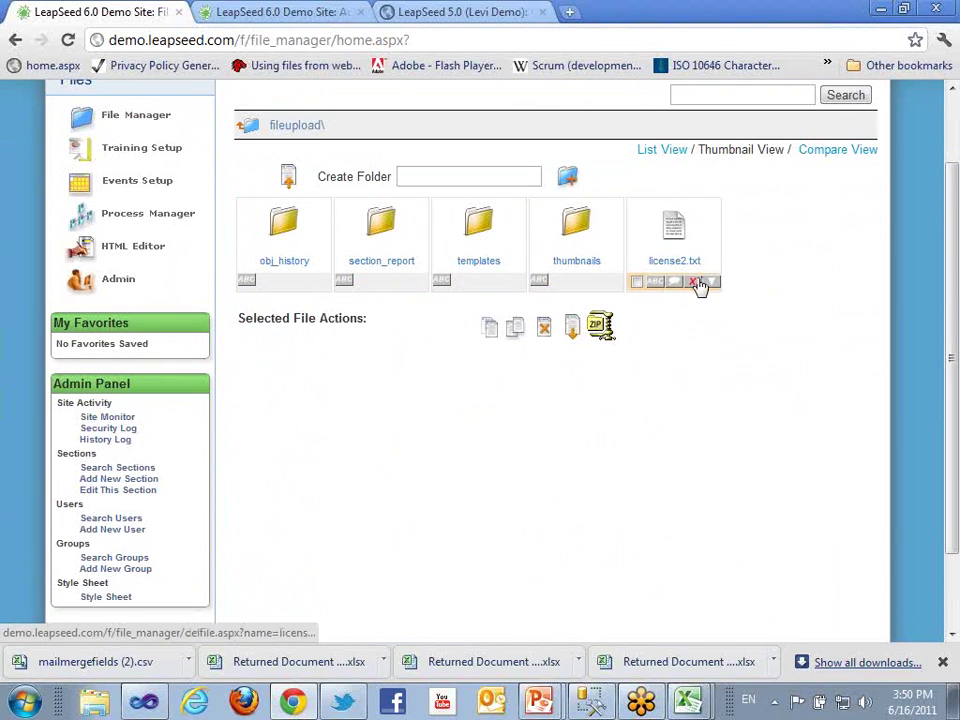
left_click(664, 151)
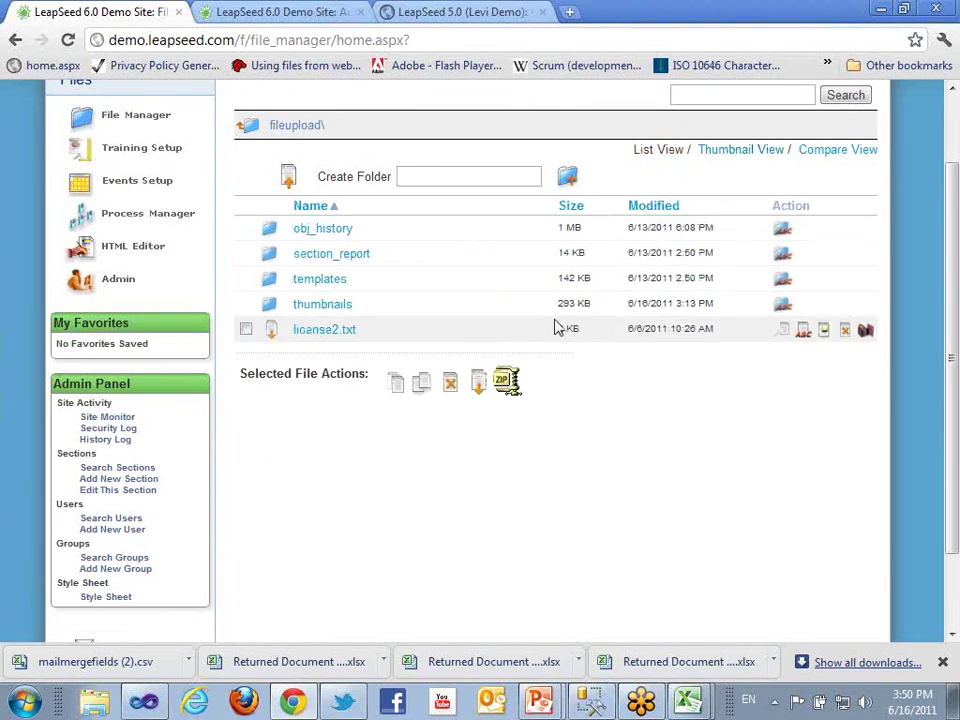
left_click(782, 331)
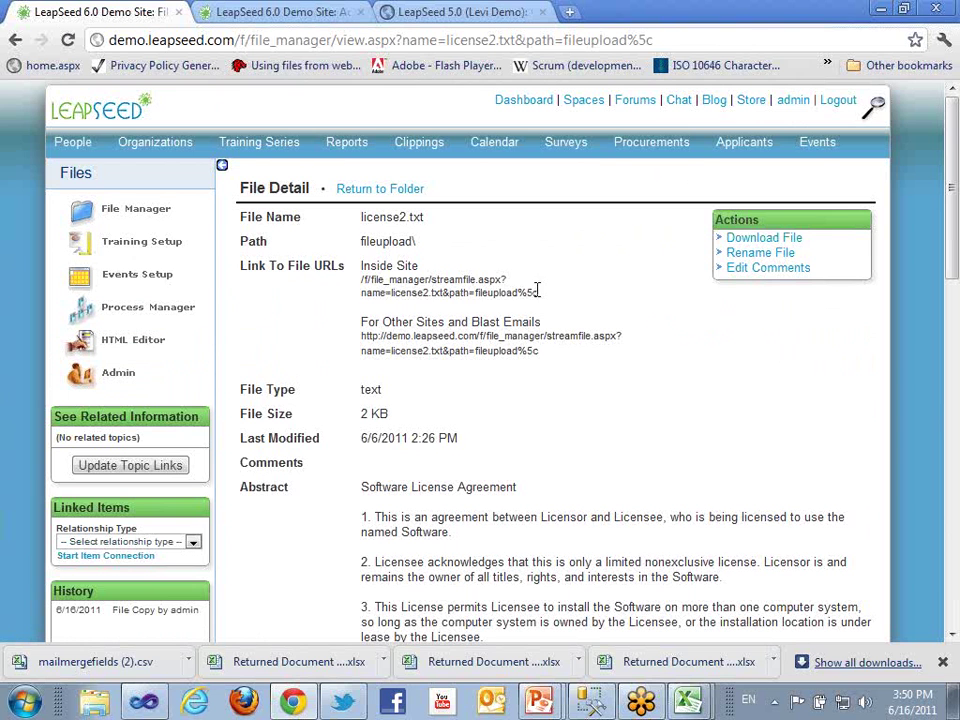
left_click_drag(540, 297, 361, 282)
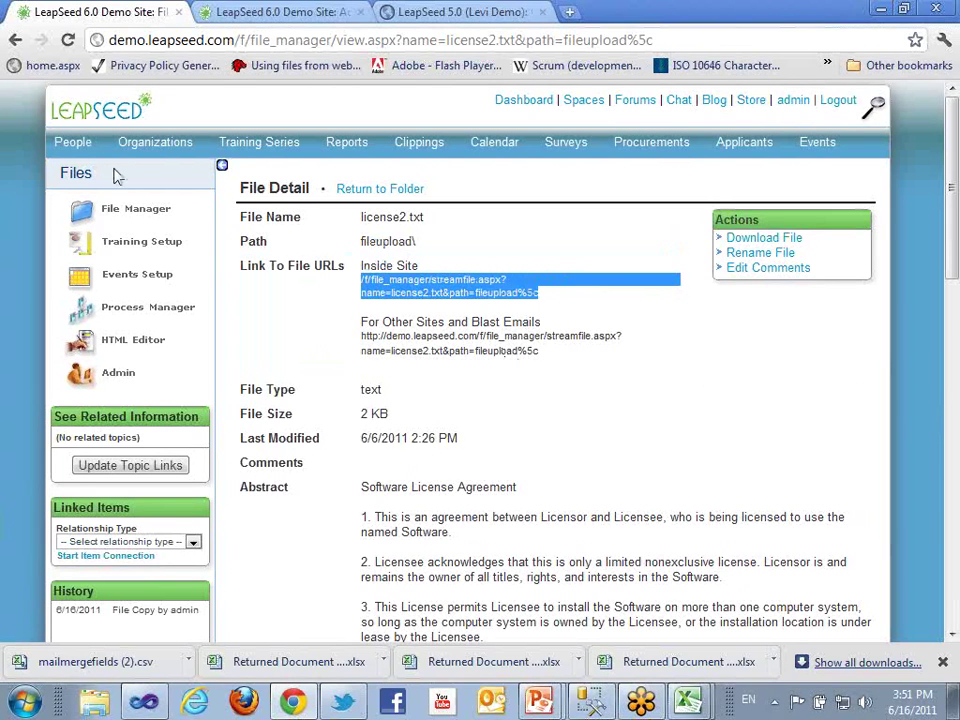
Open the site's home page for editing and place the text cursor below the LeapSeed logo image
left_click(63, 118)
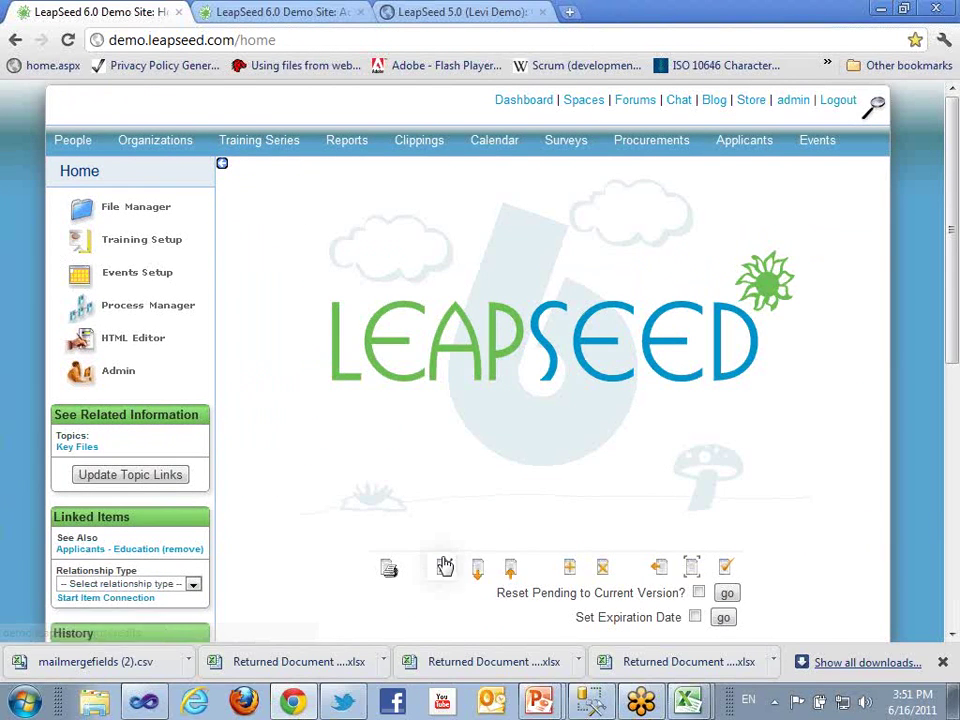
left_click(445, 566)
scroll(928, 480, "down", 6)
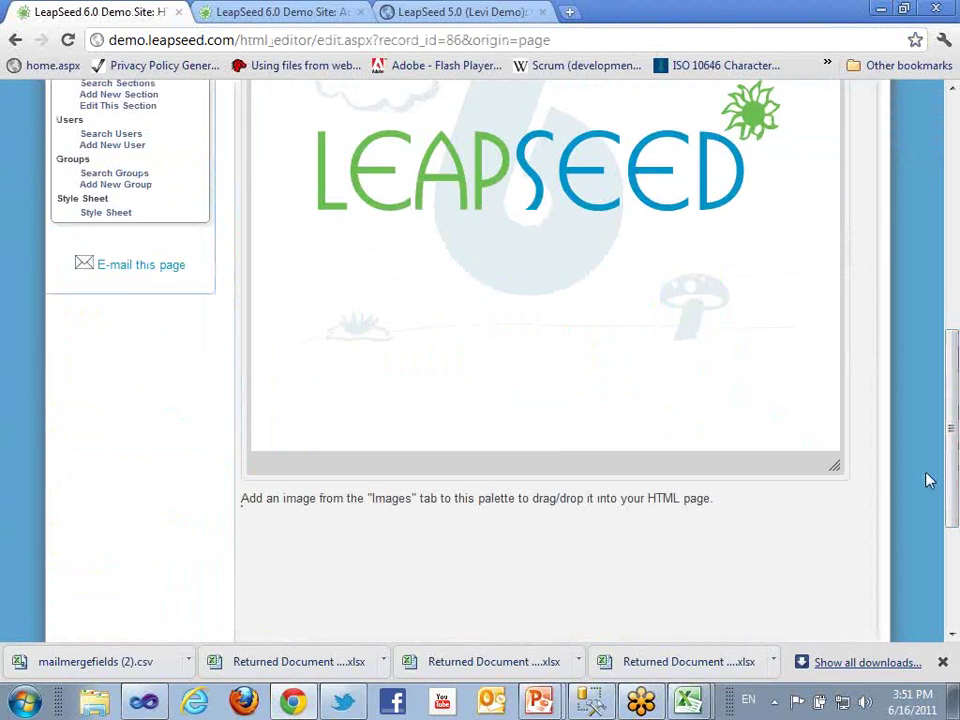
left_click(666, 403)
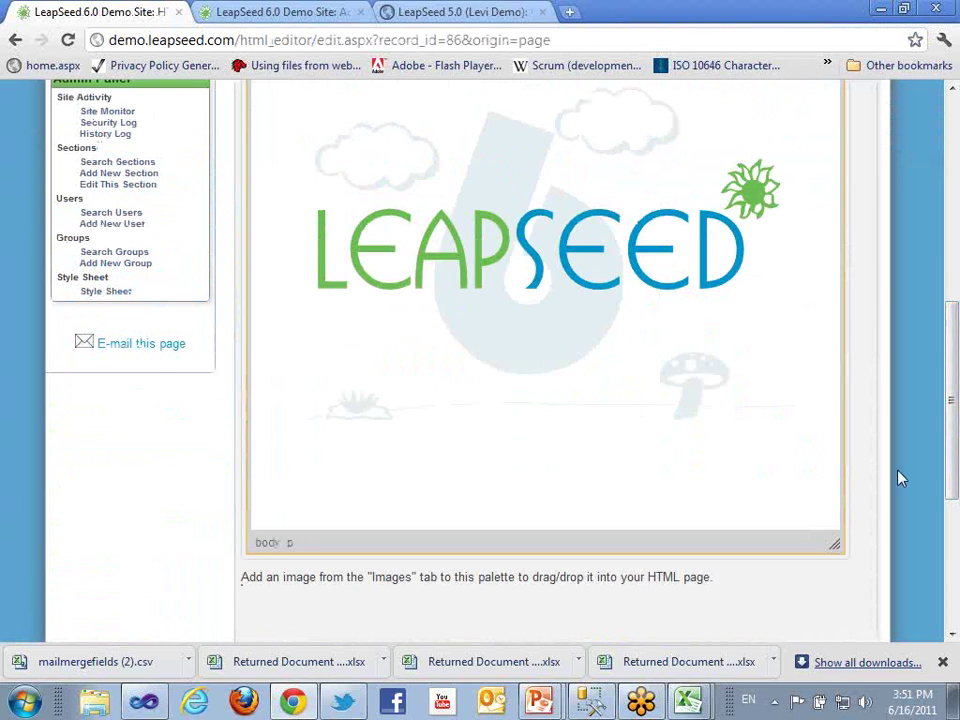
Insert a URL link to /f/file_manager/streamfile.aspx?name=license2.txt&path=fileupload%5c, reviewing its target, upload and advanced options before confirming
scroll(618, 404, "up", 3)
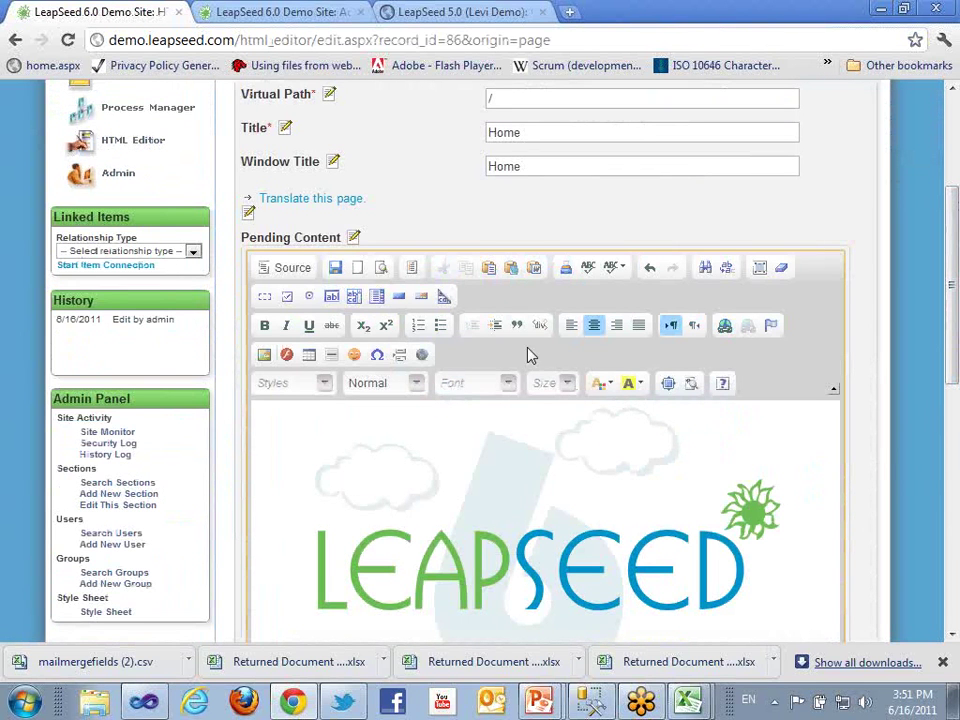
left_click(720, 330)
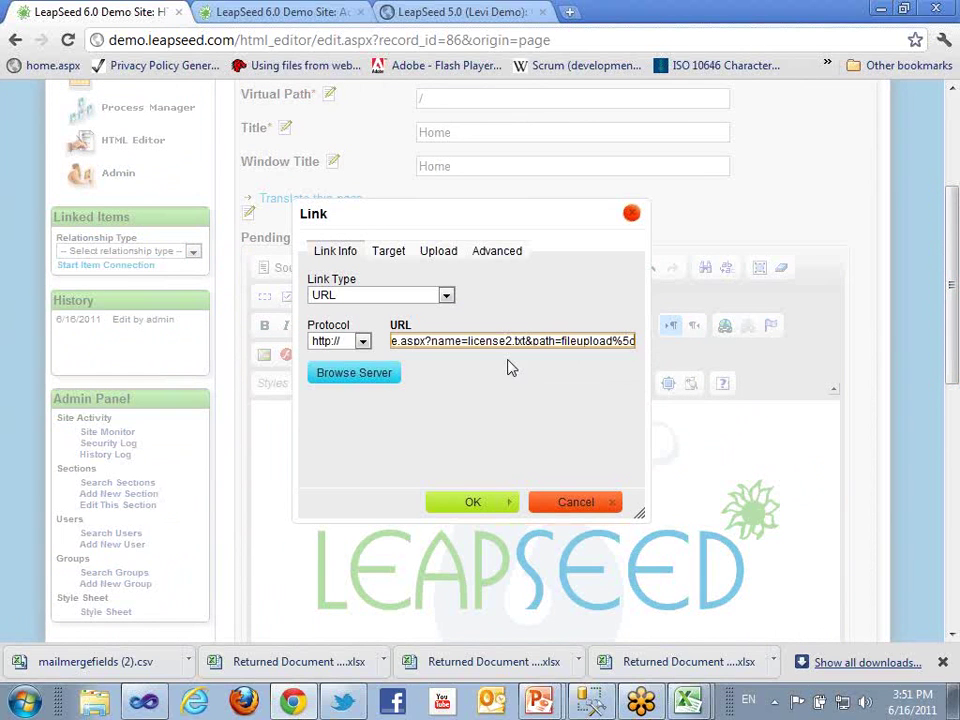
left_click(476, 503)
left_click(394, 253)
left_click(438, 255)
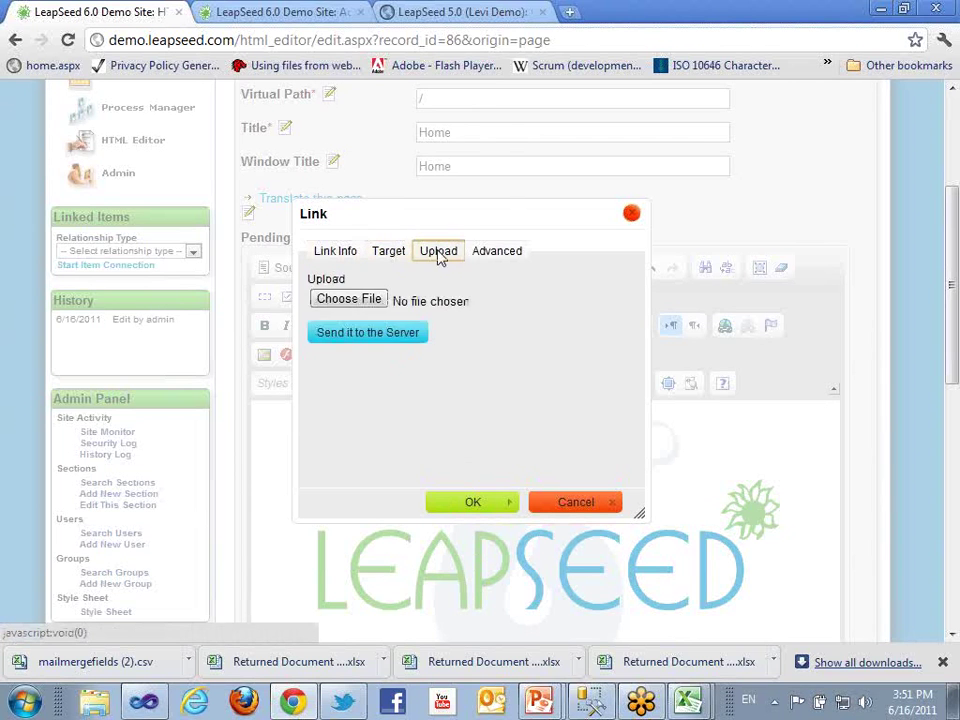
left_click(493, 253)
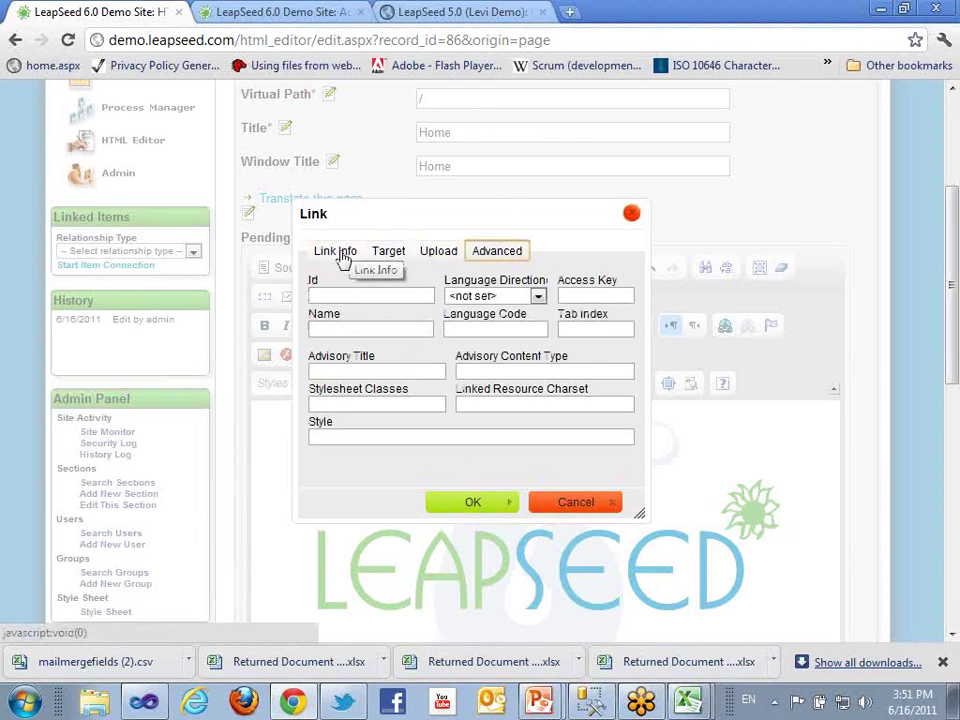
left_click(340, 257)
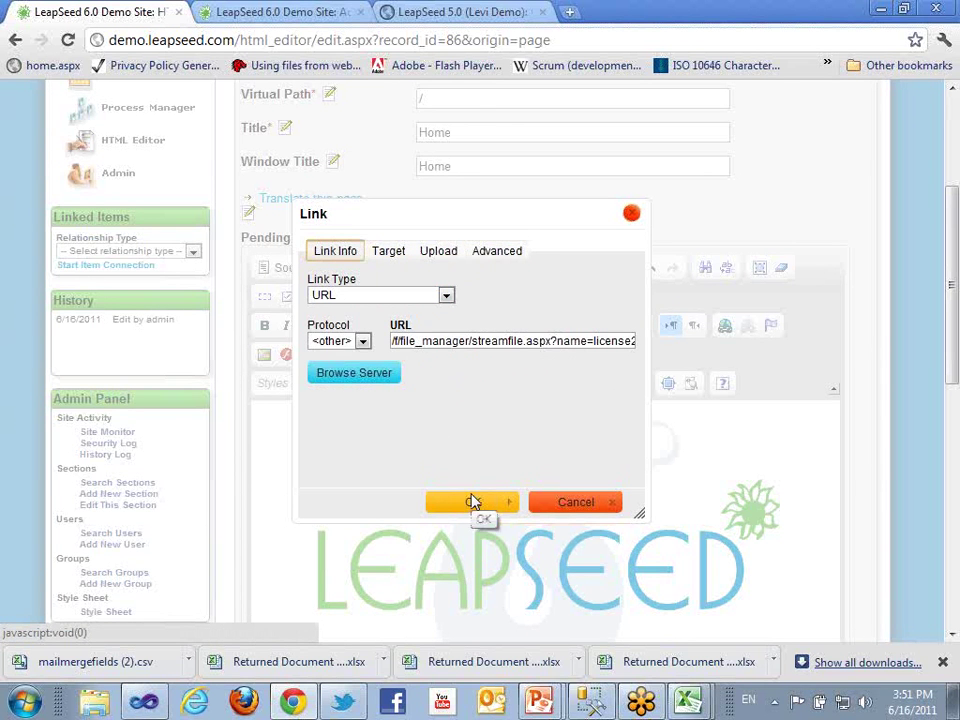
left_click(473, 501)
Deselect the inserted link text and save the edited home page as its pending version
scroll(857, 474, "down", 4)
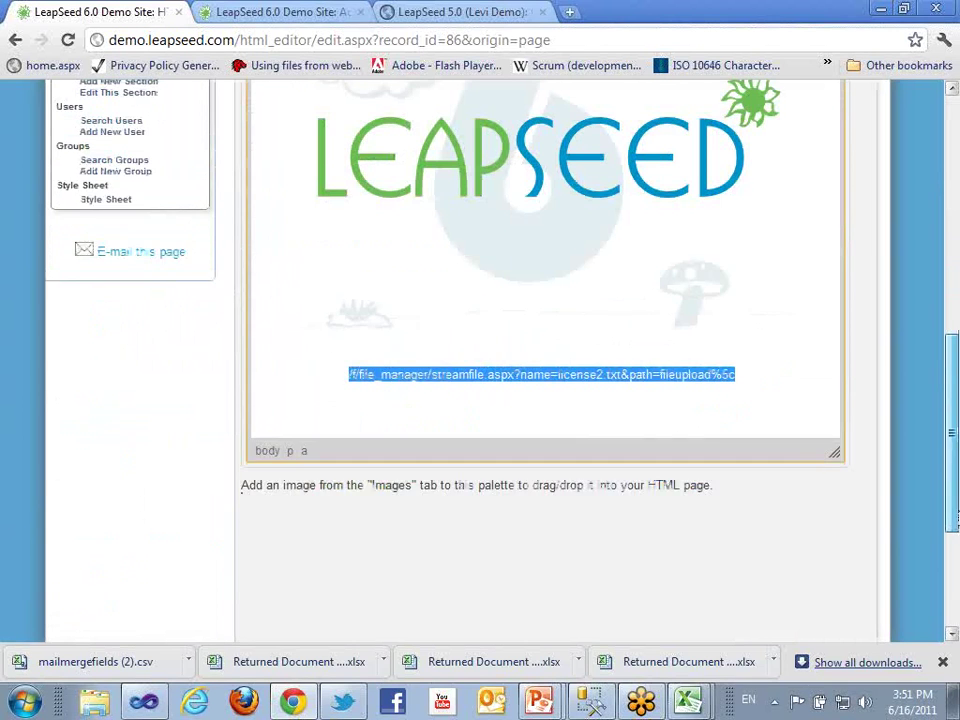
left_click(767, 430)
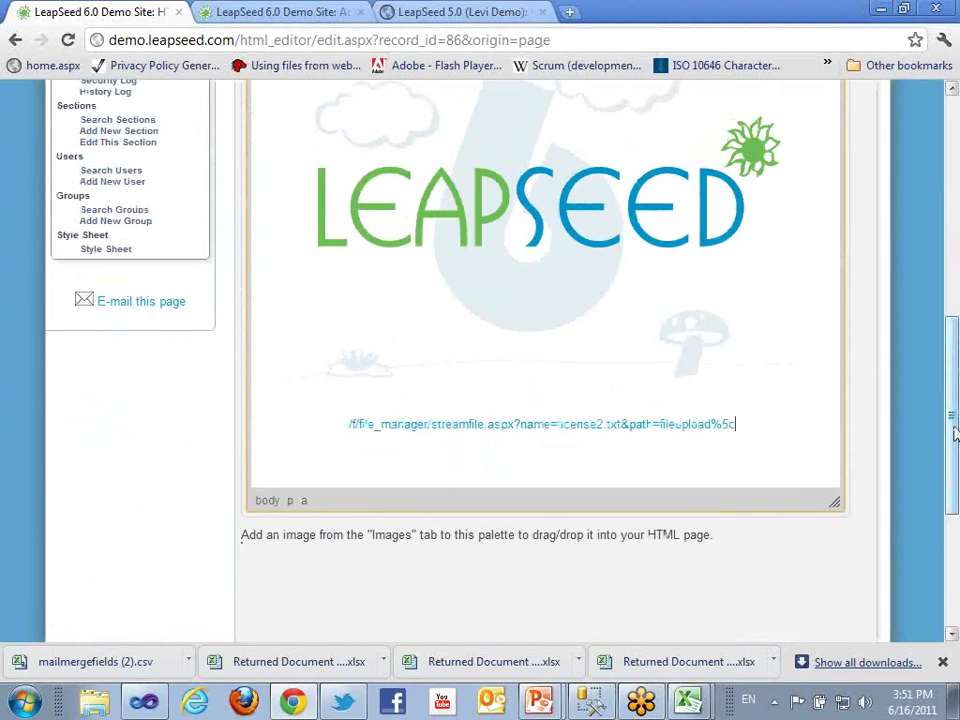
scroll(903, 431, "down", 3)
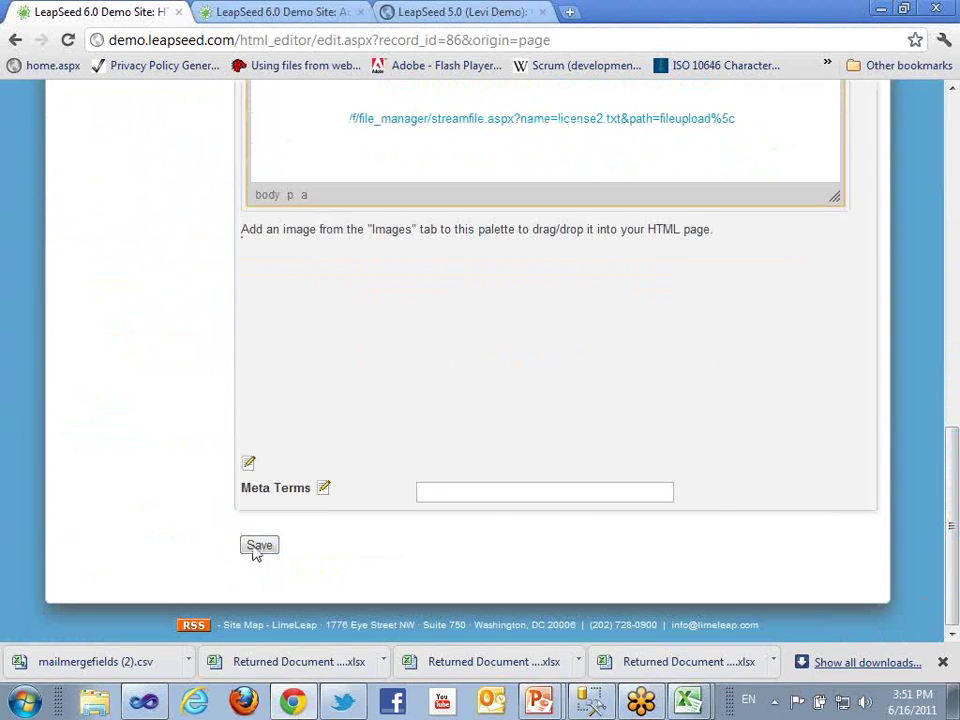
left_click(258, 546)
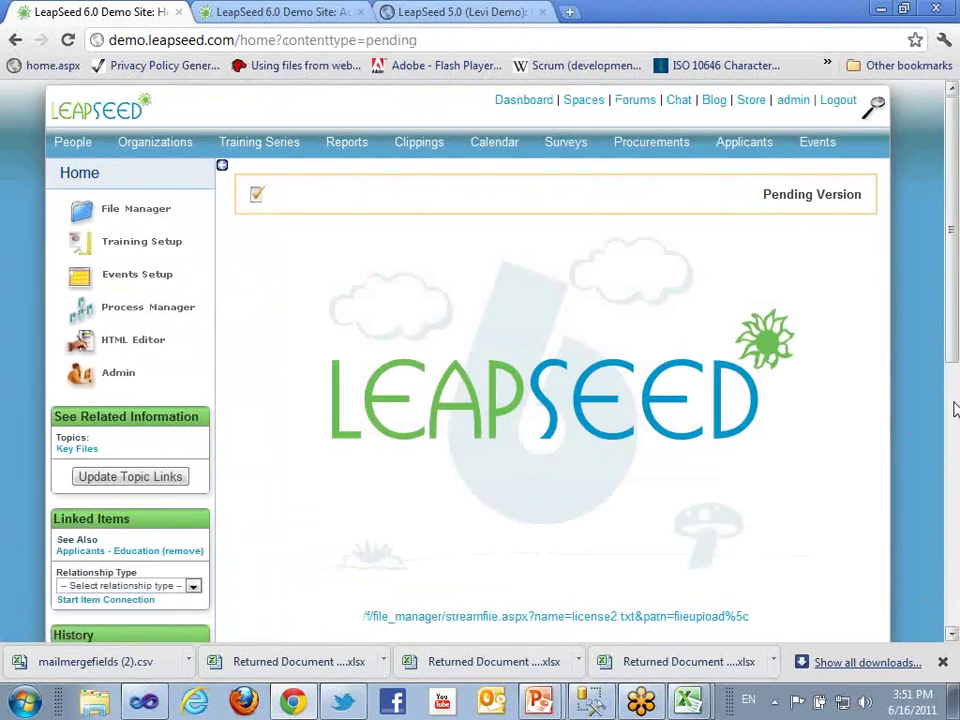
Test the new file link below the logo on the pending home page by downloading license2.txt
left_click_drag(952, 212, 946, 398)
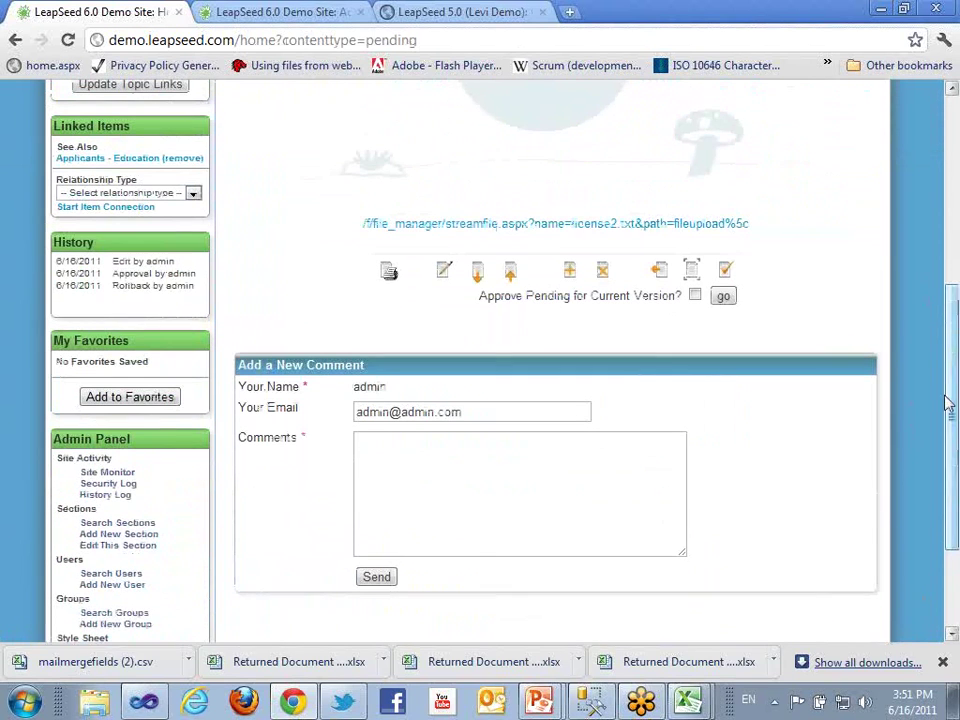
left_click(572, 229)
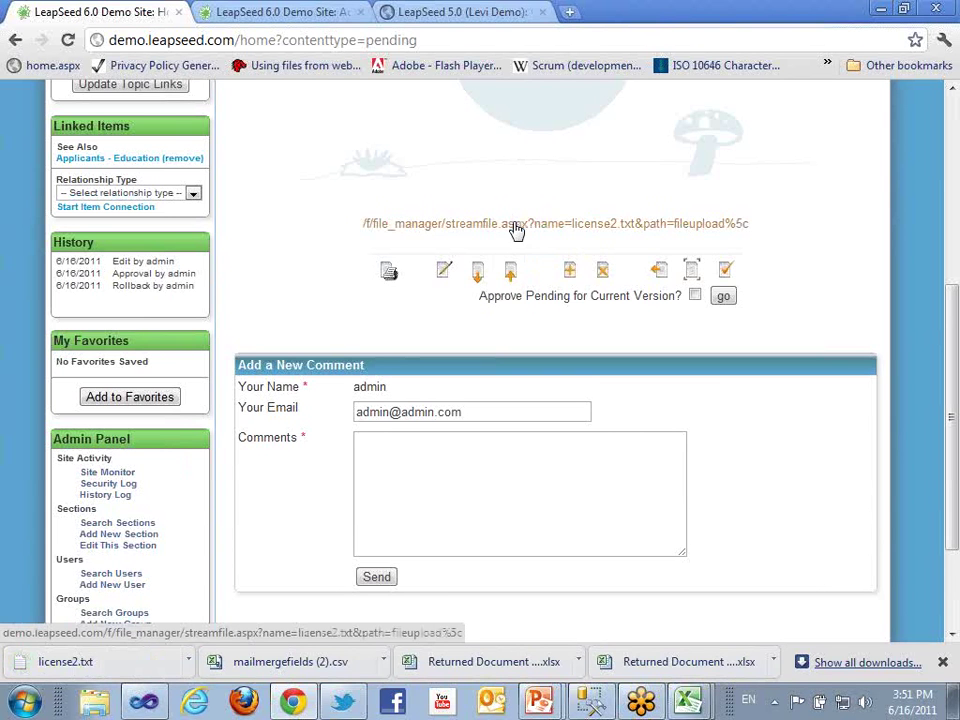
scroll(514, 229, "up", 1)
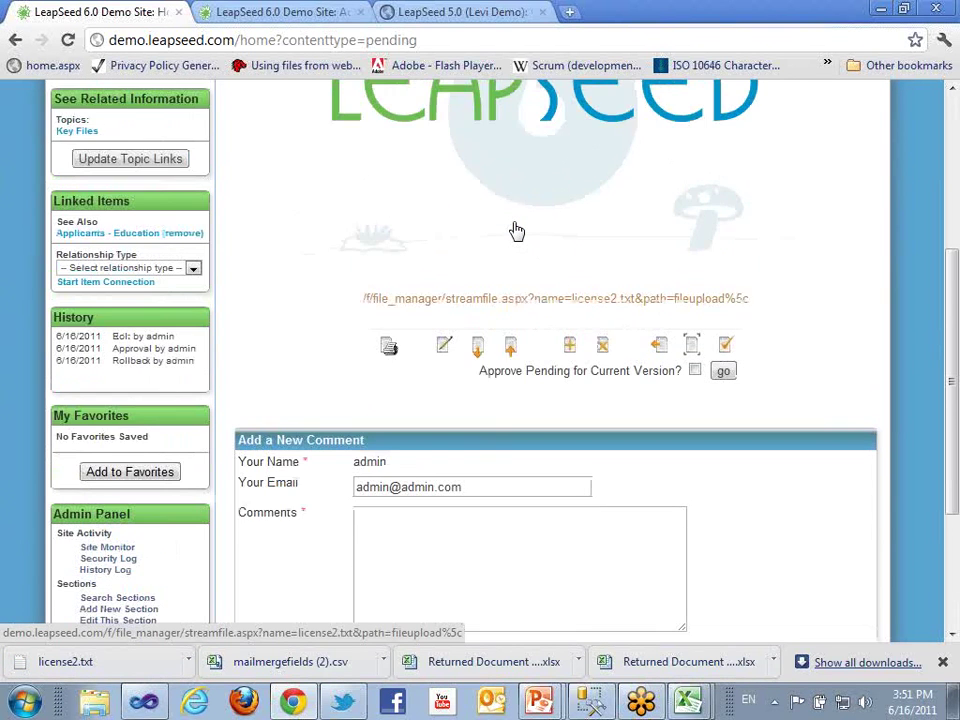
scroll(514, 229, "down", 1)
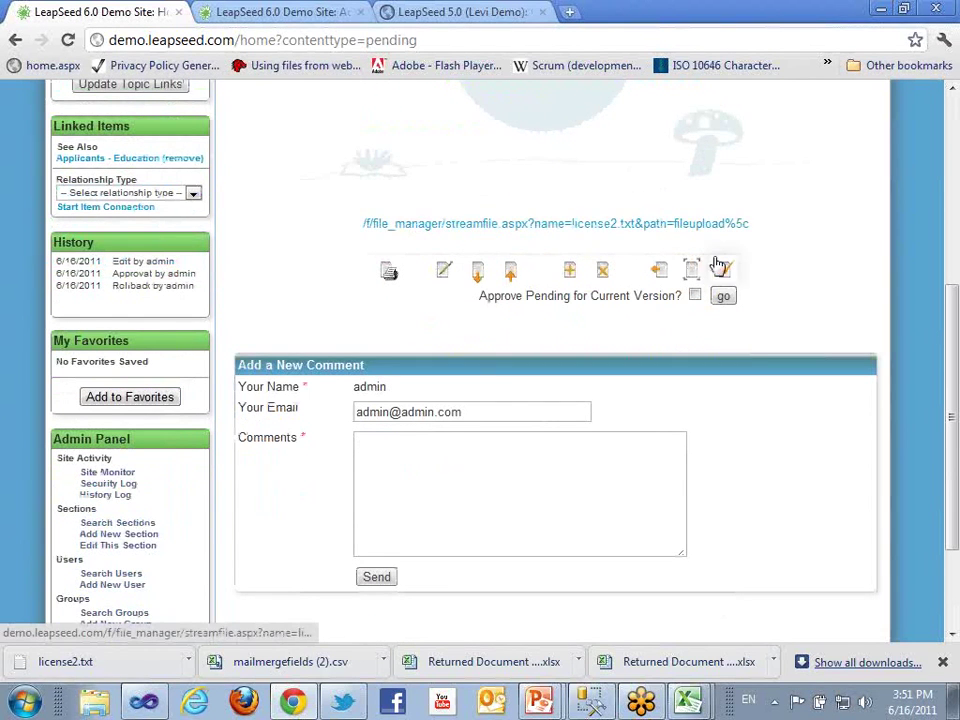
scroll(634, 279, "up", 3)
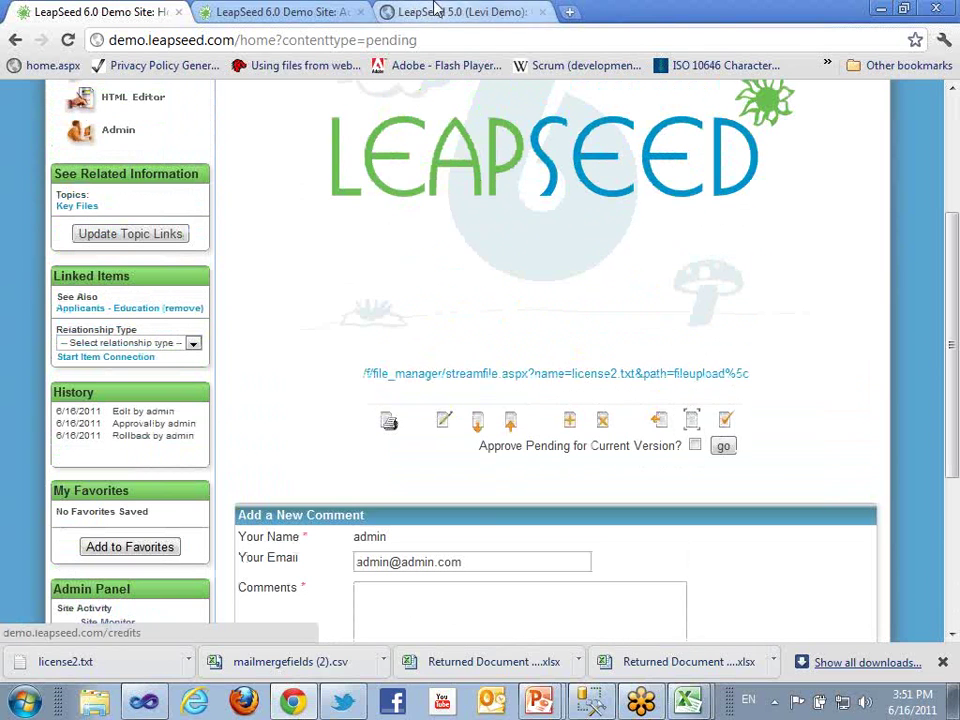